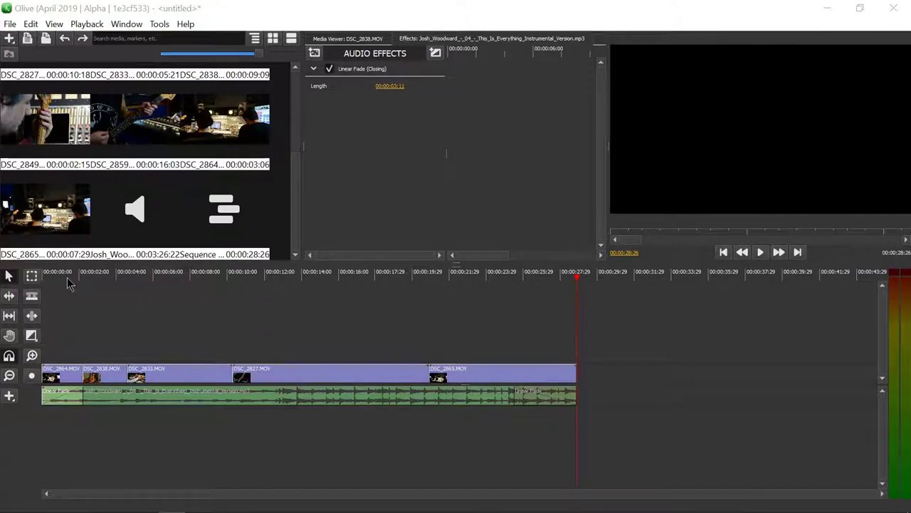
Scrub the playhead back to about 00:00:02:15 to show the acoustic guitar shot.
{"action": "left_click_drag", "start_coordinate": [45, 276], "coordinate": [88, 282]}
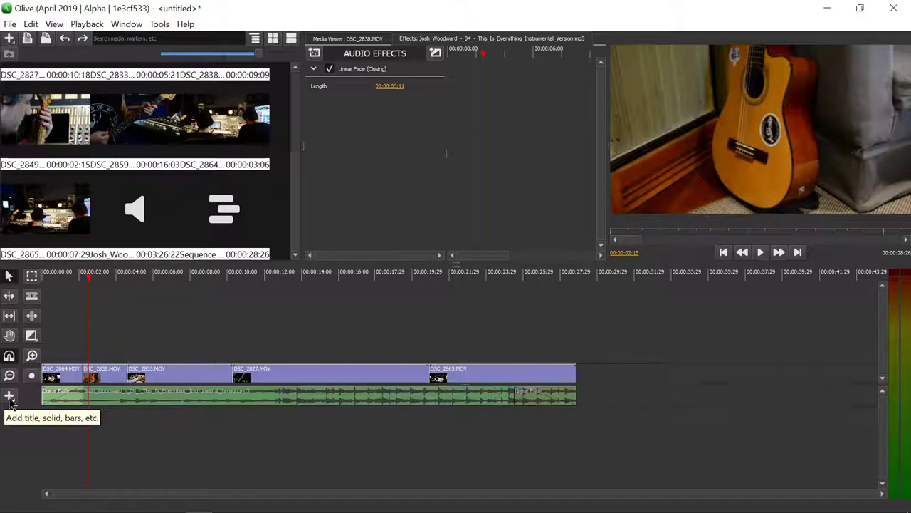
Add a Title clip on a new track above the footage and preview its Sample Text.
{"action": "left_click", "coordinate": [9, 399]}
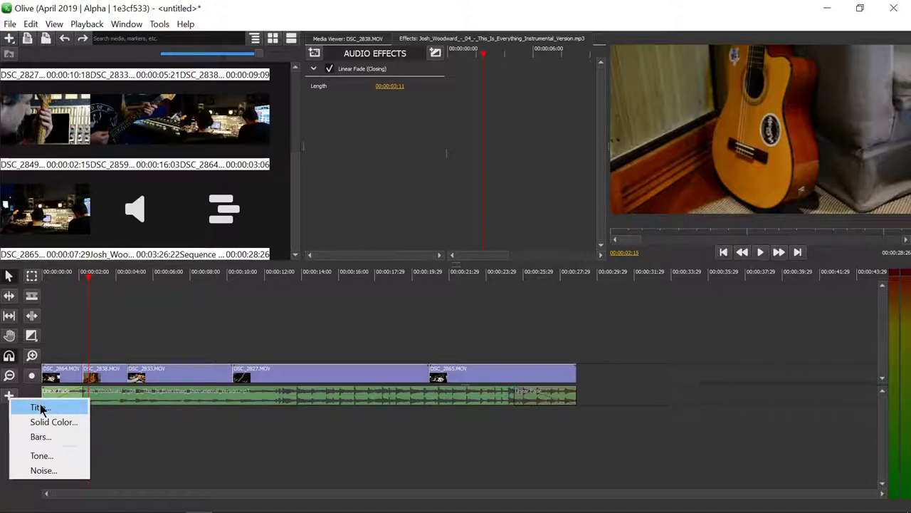
{"action": "left_click", "coordinate": [41, 408]}
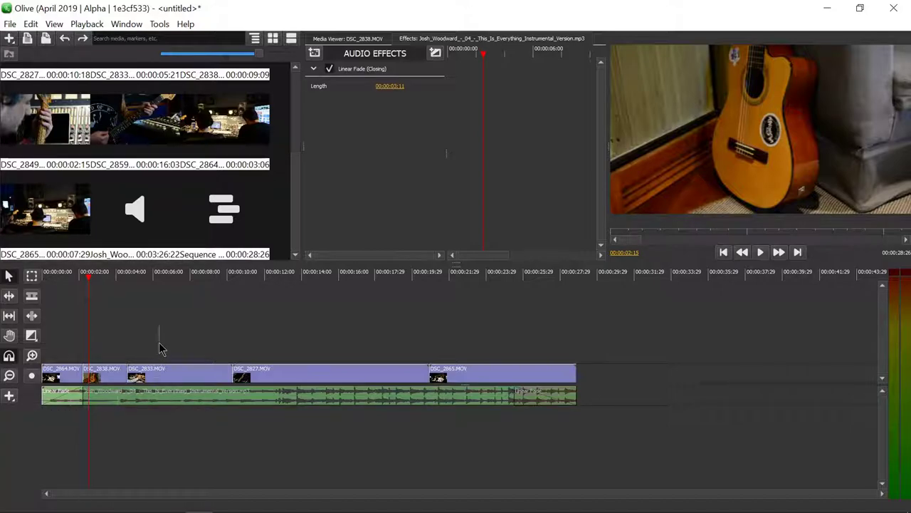
{"action": "left_click_drag", "start_coordinate": [128, 356], "coordinate": [381, 362]}
{"action": "left_click", "coordinate": [201, 278]}
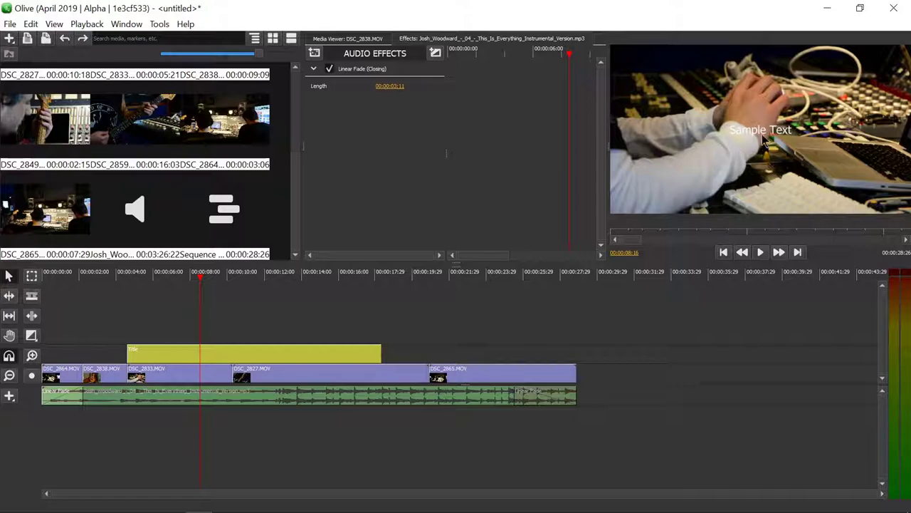
Add a red Solid Color clip from the playhead onward and preview it.
{"action": "left_click", "coordinate": [9, 396]}
{"action": "left_click", "coordinate": [40, 422]}
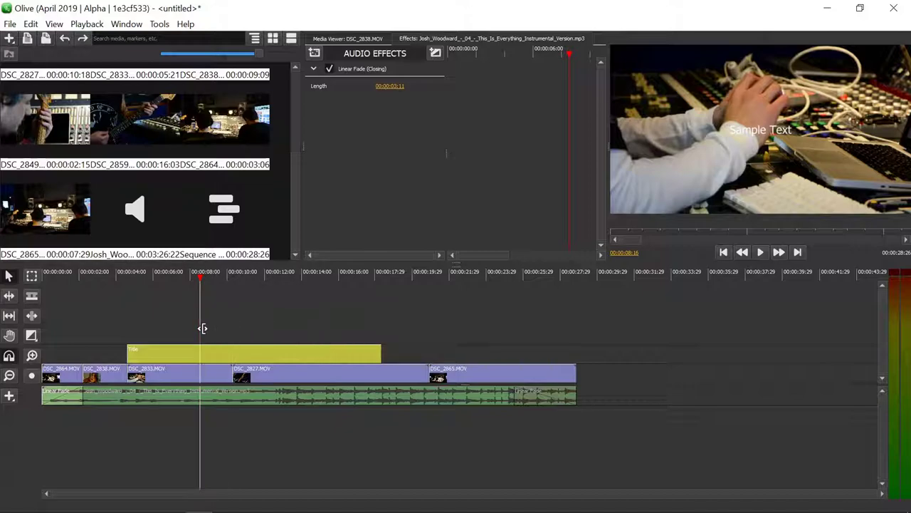
{"action": "left_click_drag", "start_coordinate": [202, 328], "coordinate": [380, 327]}
{"action": "left_click_drag", "start_coordinate": [202, 279], "coordinate": [226, 278]}
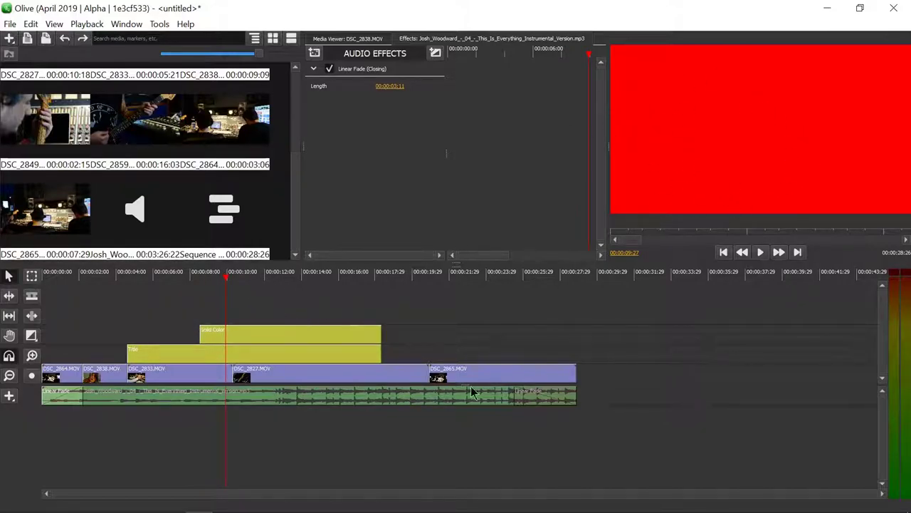
Add a Bars clip on a new top track and a Tone clip on an audio track, then play the tone.
{"action": "left_click", "coordinate": [9, 396]}
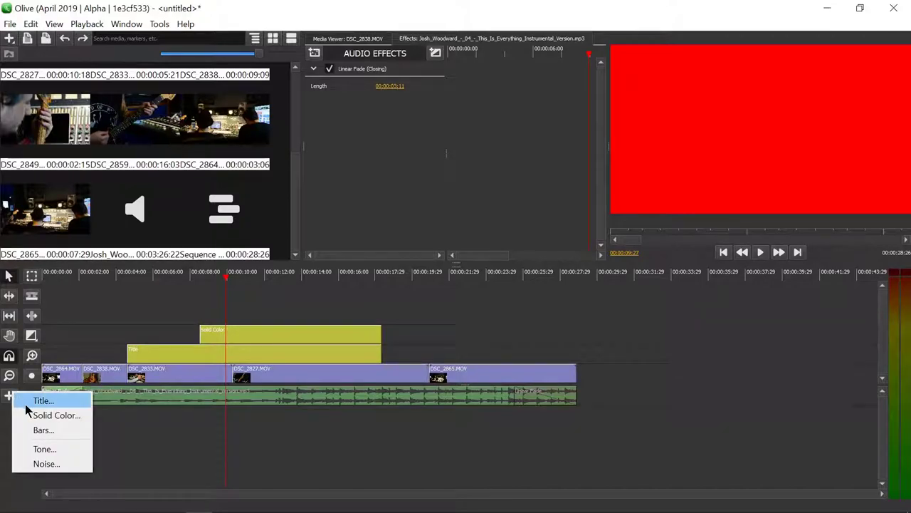
{"action": "left_click", "coordinate": [44, 430]}
{"action": "left_click_drag", "start_coordinate": [225, 315], "coordinate": [381, 310]}
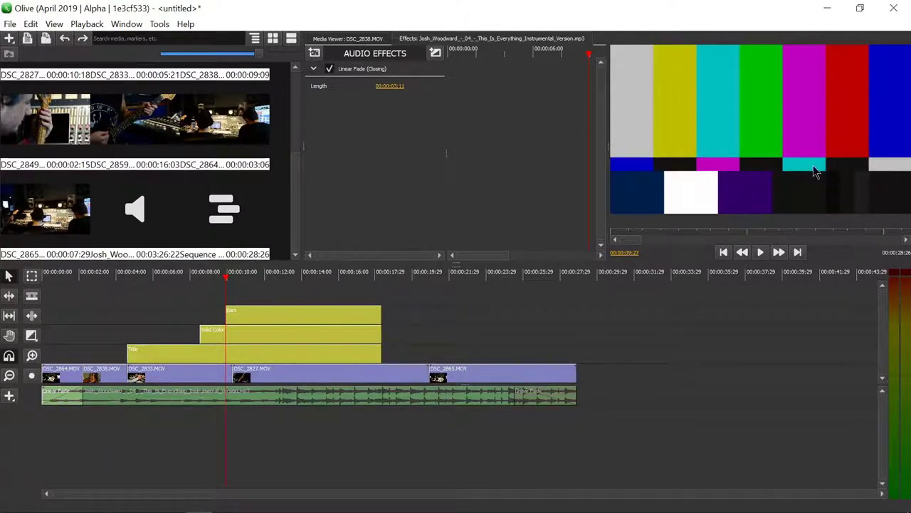
{"action": "left_click", "coordinate": [7, 398]}
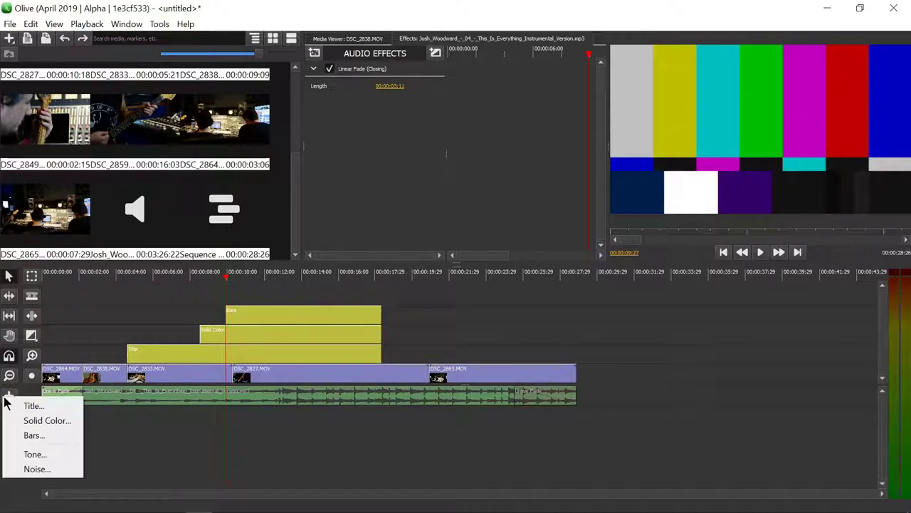
{"action": "left_click", "coordinate": [35, 453]}
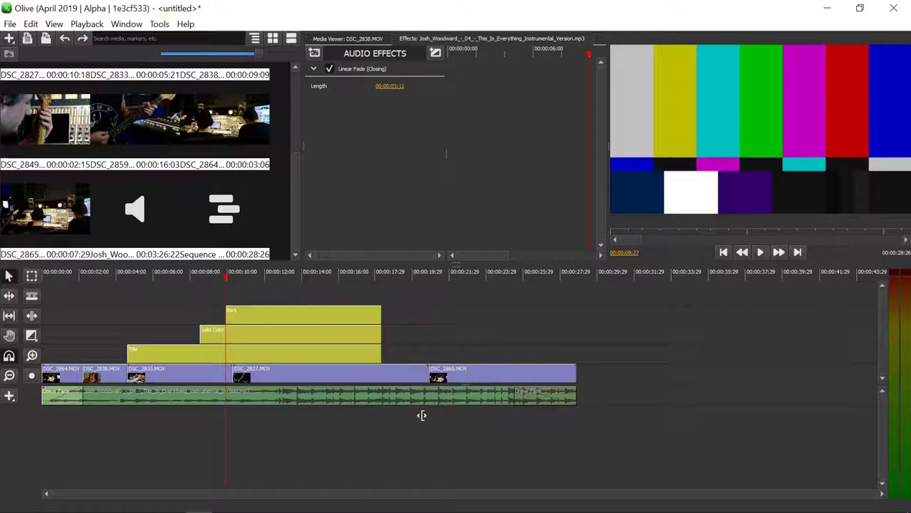
{"action": "left_click_drag", "start_coordinate": [224, 423], "coordinate": [361, 426]}
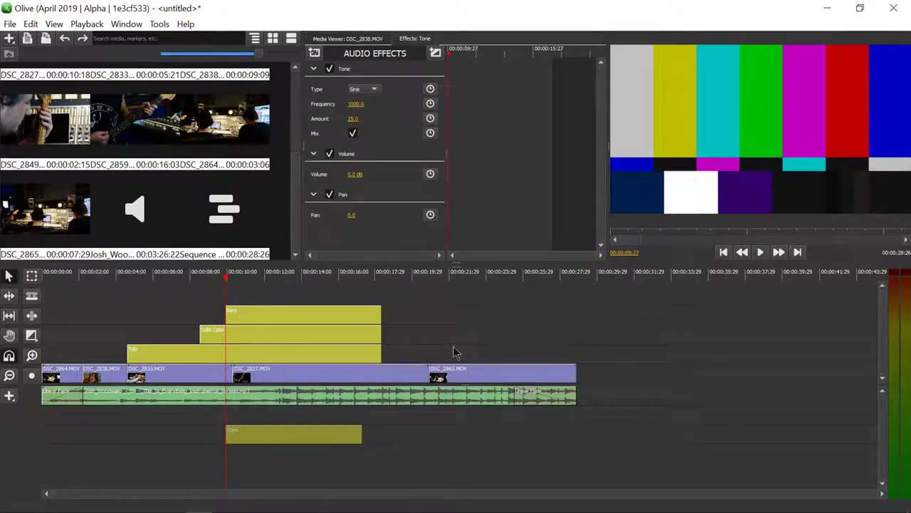
{"action": "left_click", "coordinate": [760, 252]}
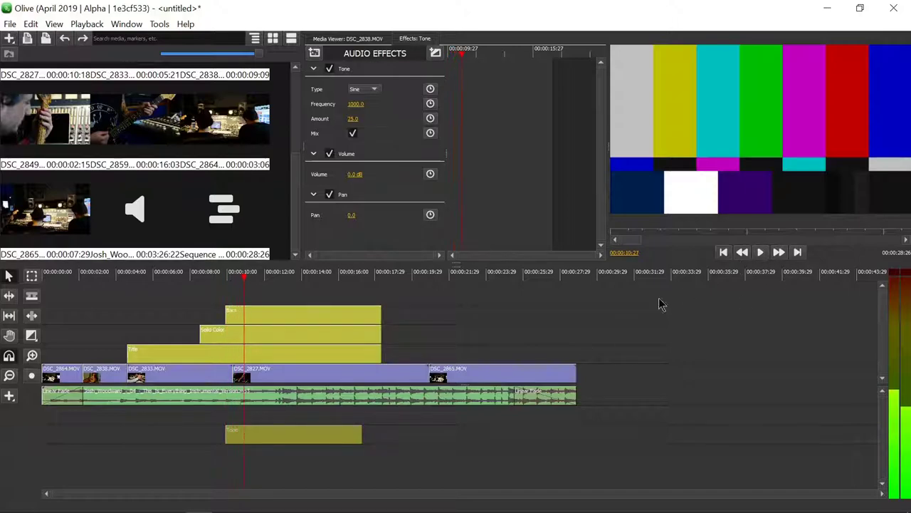
{"action": "key", "text": "space"}
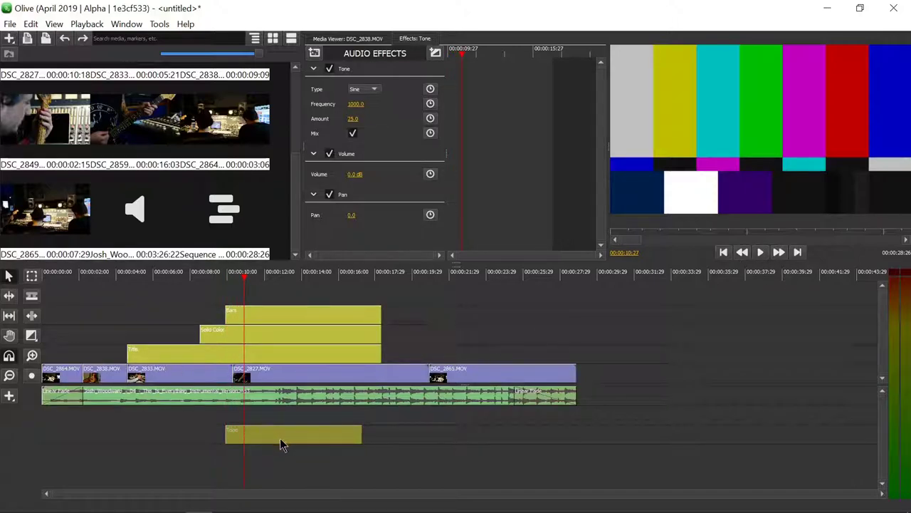
Add a Noise clip on the lower audio track and play it back.
{"action": "left_click", "coordinate": [10, 396]}
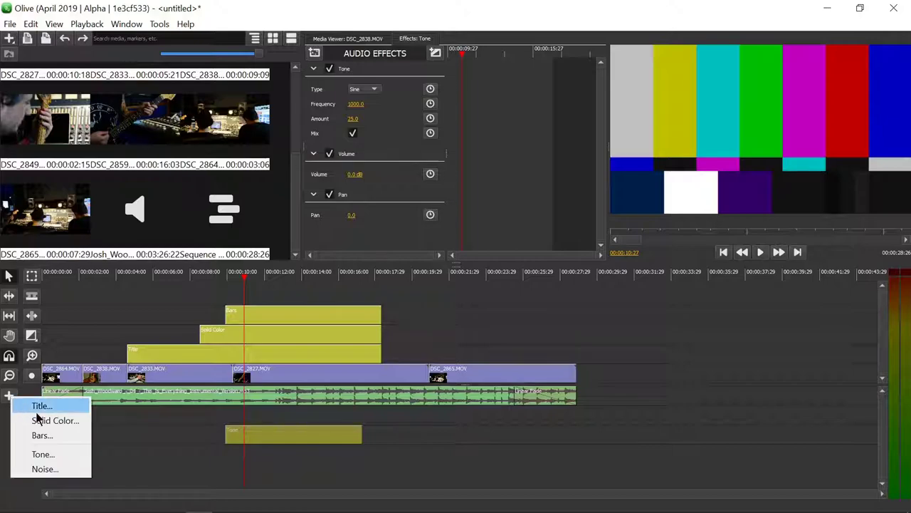
{"action": "left_click", "coordinate": [42, 468]}
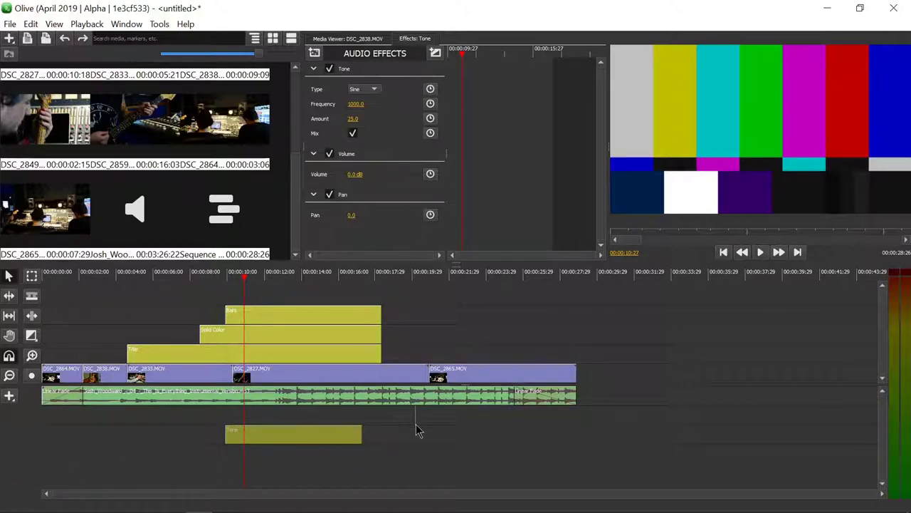
{"action": "left_click_drag", "start_coordinate": [416, 418], "coordinate": [547, 419]}
{"action": "left_click", "coordinate": [419, 292]}
{"action": "left_click", "coordinate": [761, 253]}
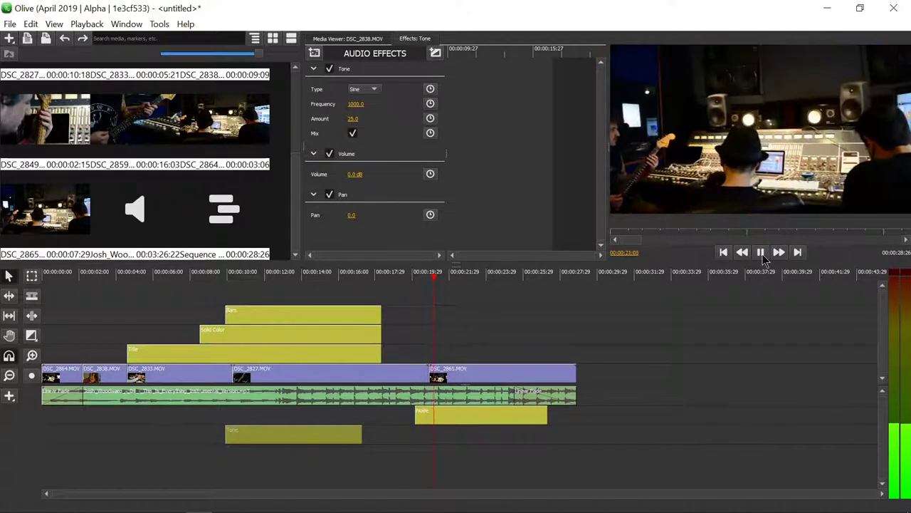
{"action": "key", "text": "space"}
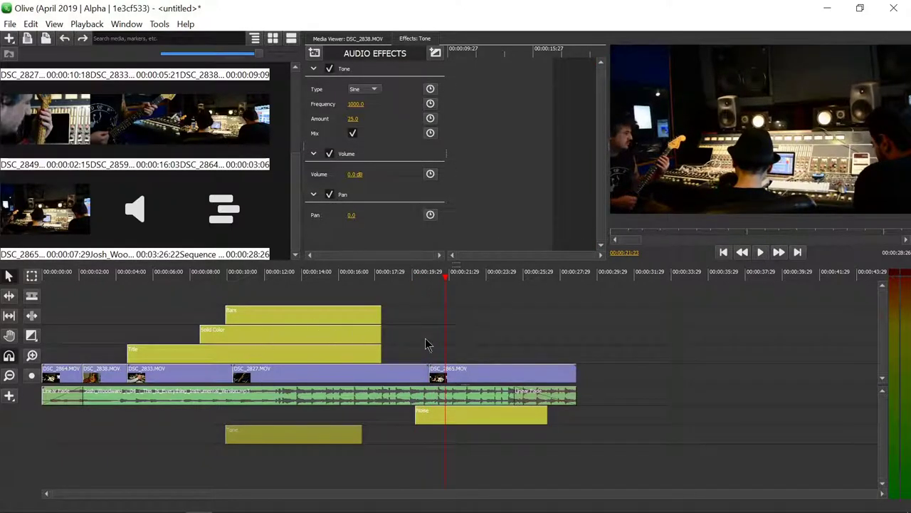
Delete the generated Title, Solid Color and Bars clips, then the Tone and Noise clips.
{"action": "left_click_drag", "start_coordinate": [399, 357], "coordinate": [255, 316]}
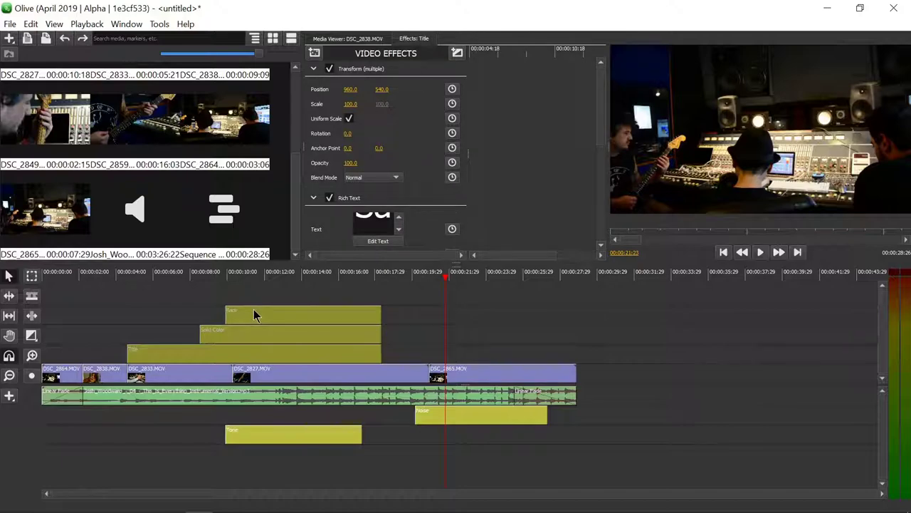
{"action": "key", "text": "Delete"}
{"action": "left_click_drag", "start_coordinate": [585, 428], "coordinate": [285, 423]}
{"action": "key", "text": "Delete"}
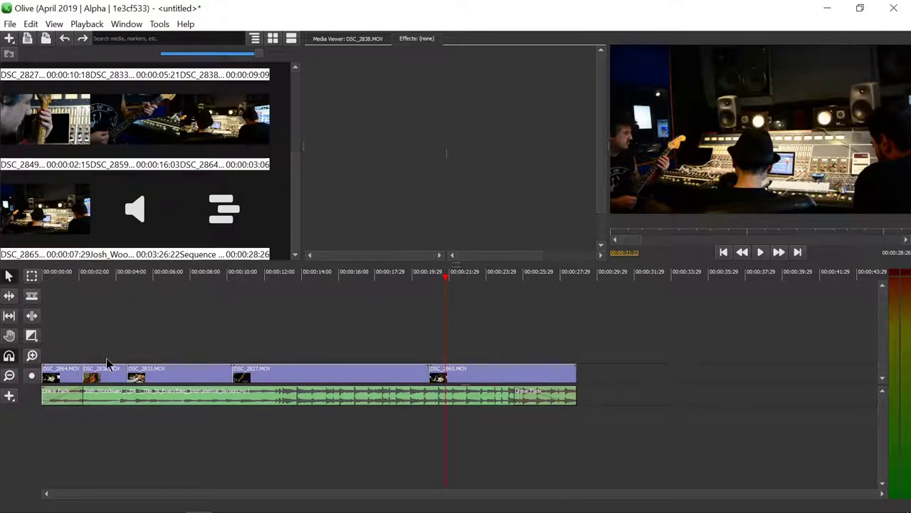
Lay a new Title clip at the timeline start above the video and select it to see its effects.
{"action": "left_click", "coordinate": [9, 397]}
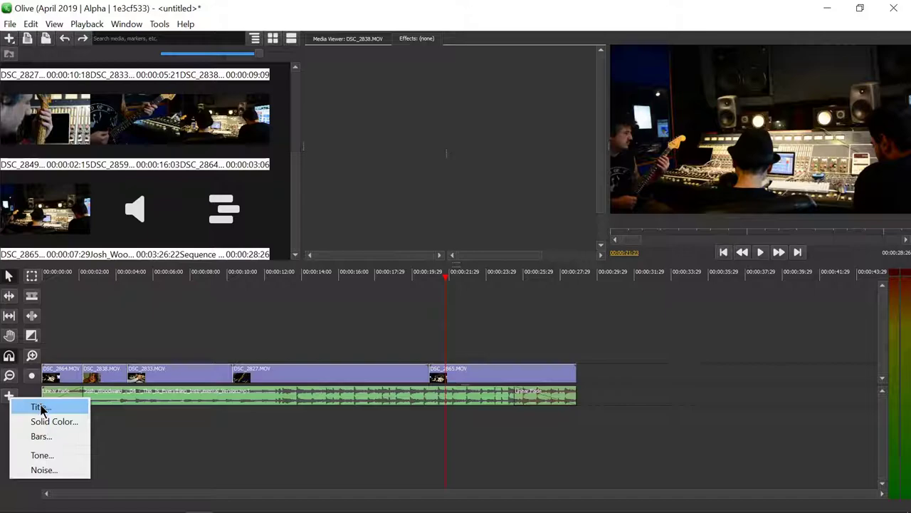
{"action": "left_click", "coordinate": [39, 408]}
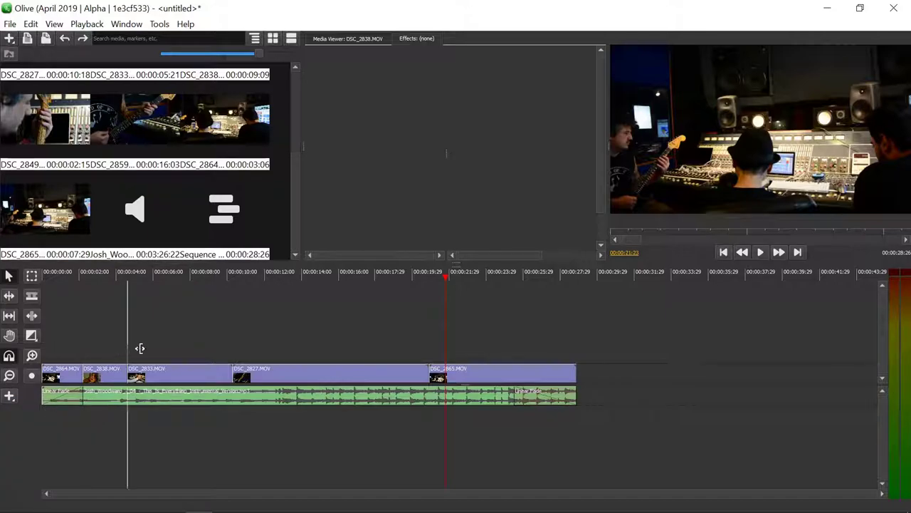
{"action": "left_click_drag", "start_coordinate": [112, 347], "coordinate": [32, 345]}
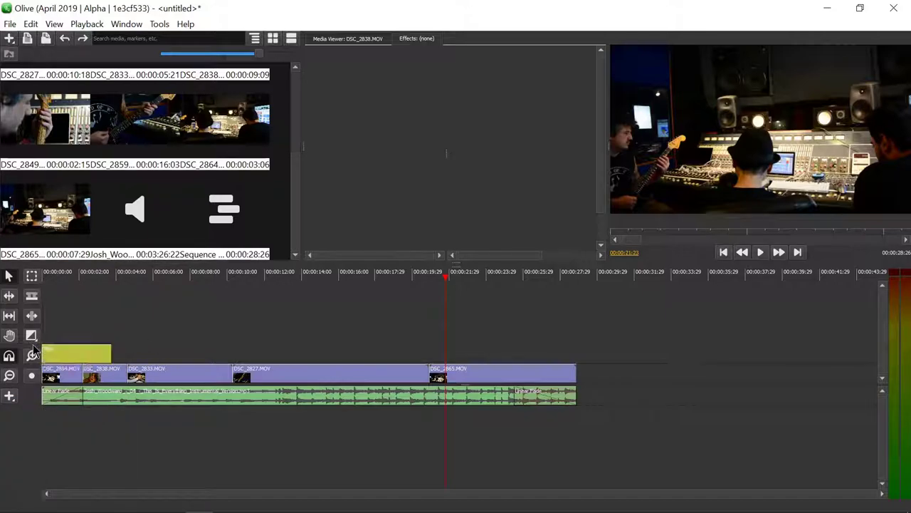
{"action": "left_click", "coordinate": [68, 276]}
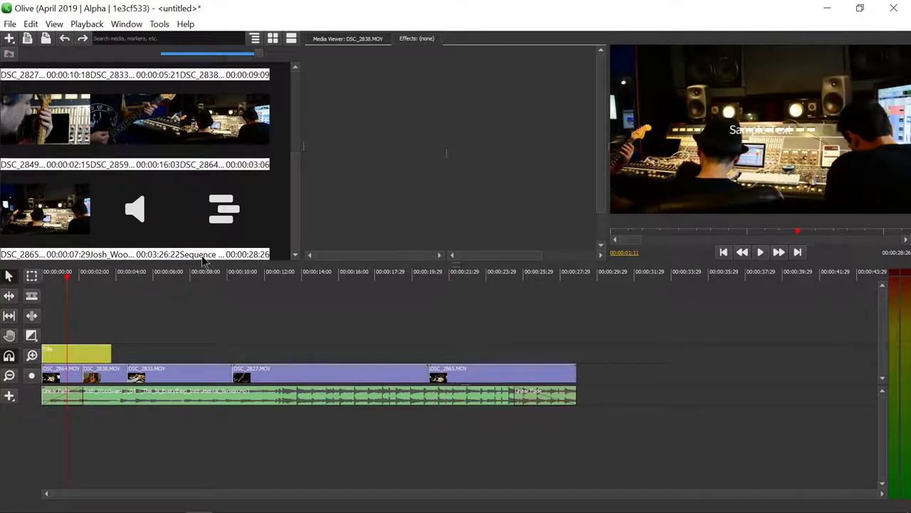
{"action": "left_click", "coordinate": [74, 349]}
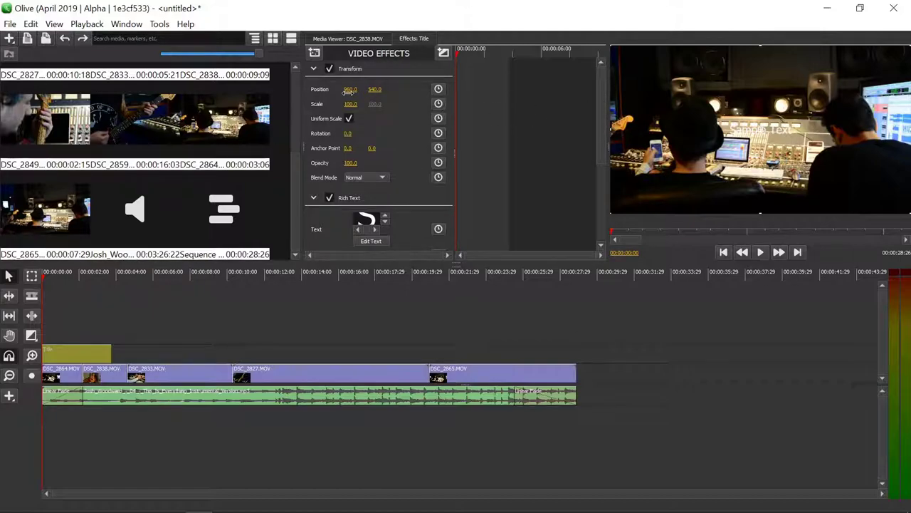
Try changing the title's Scale and Position X, undoing each change to keep the defaults.
{"action": "left_click", "coordinate": [58, 275]}
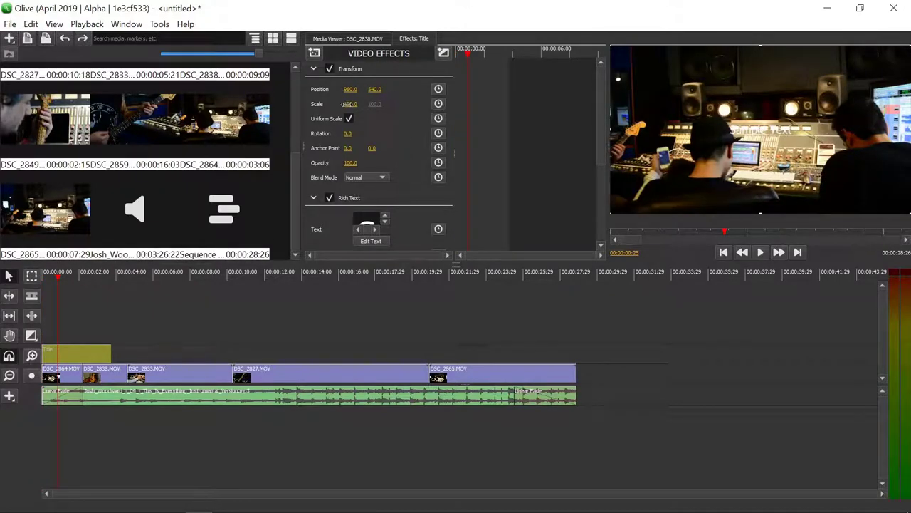
{"action": "left_click_drag", "start_coordinate": [347, 106], "coordinate": [299, 105]}
{"action": "key", "text": "ctrl+z"}
{"action": "left_click_drag", "start_coordinate": [350, 89], "coordinate": [359, 96]}
{"action": "key", "text": "ctrl+z"}
{"action": "left_click_drag", "start_coordinate": [600, 105], "coordinate": [586, 92]}
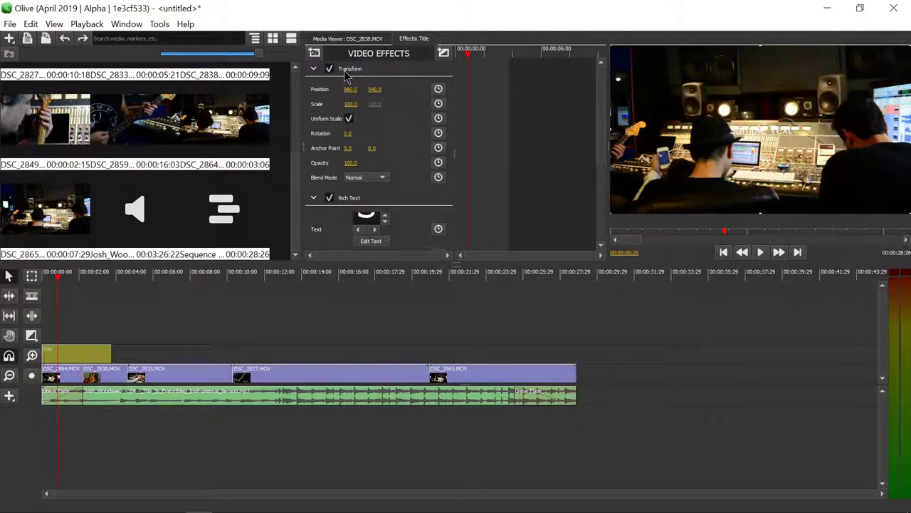
Collapse the Rich Text and Transform sections, briefly testing the scale once more.
{"action": "left_click", "coordinate": [313, 198]}
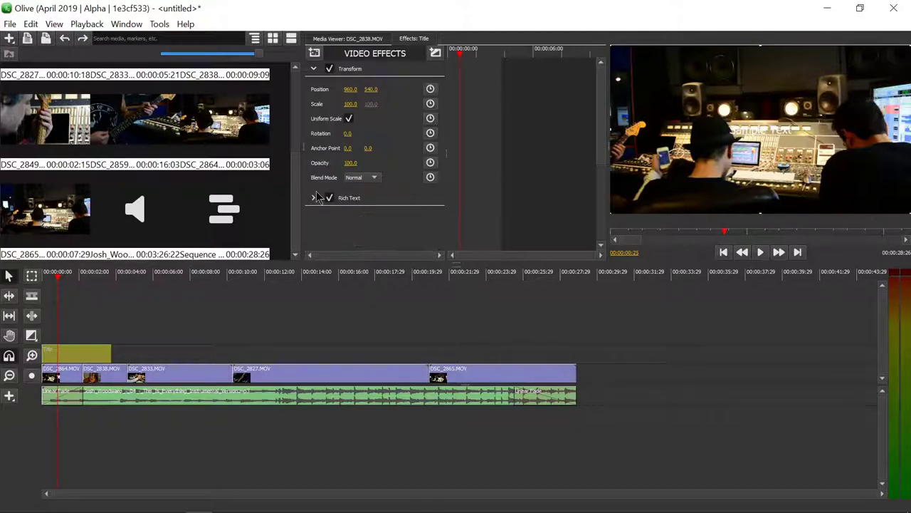
{"action": "left_click", "coordinate": [313, 70]}
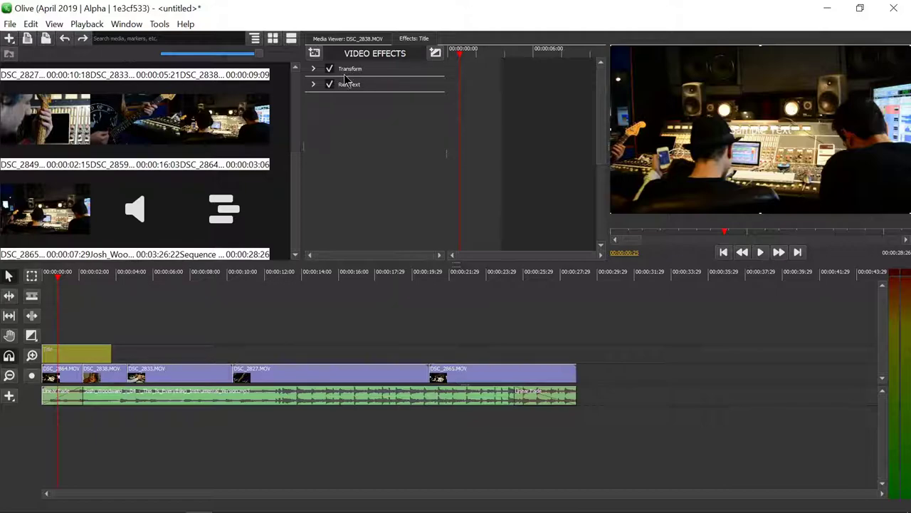
{"action": "left_click", "coordinate": [314, 70]}
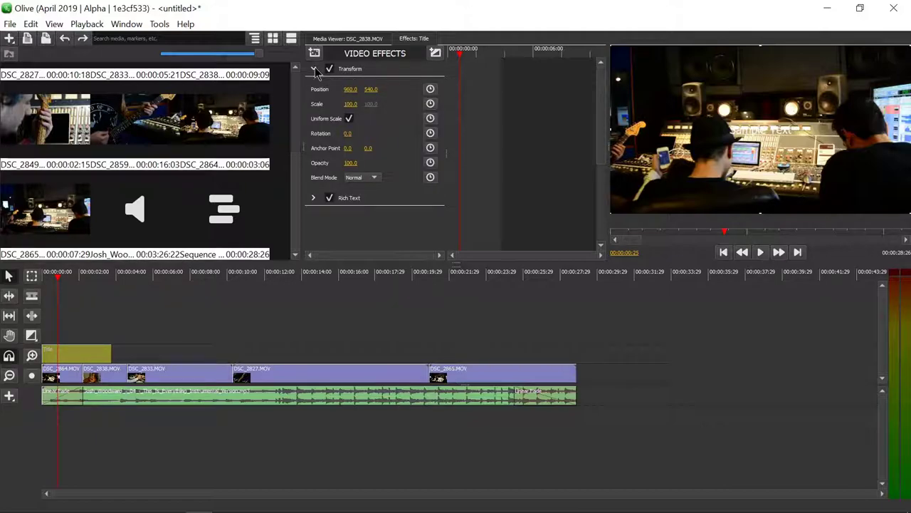
{"action": "left_click_drag", "start_coordinate": [361, 106], "coordinate": [350, 104]}
{"action": "left_click", "coordinate": [313, 70]}
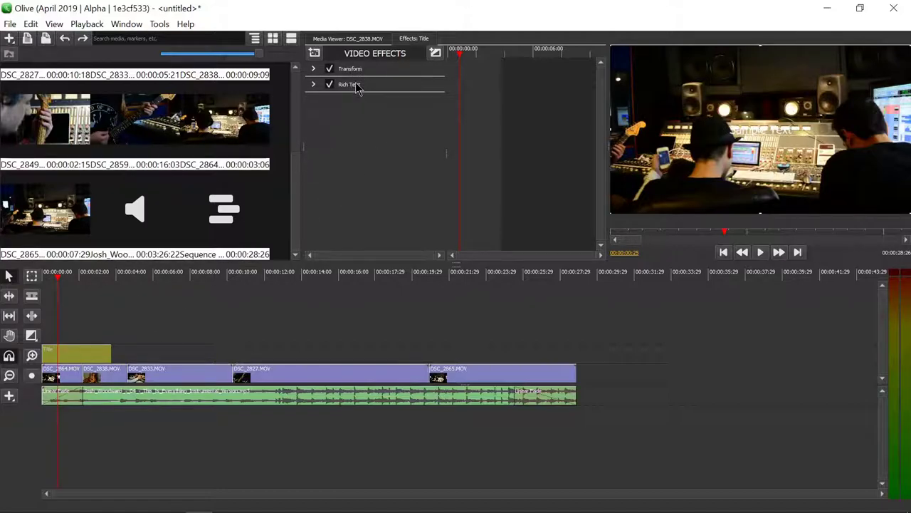
Expand and collapse the Rich Text and Transform sections several times.
{"action": "left_click", "coordinate": [313, 85]}
{"action": "left_click", "coordinate": [313, 85]}
{"action": "left_click", "coordinate": [314, 69]}
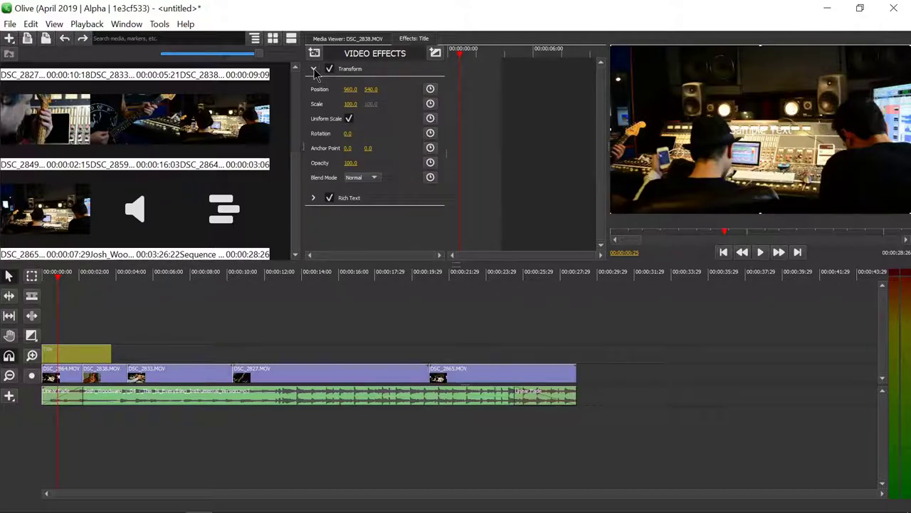
{"action": "left_click", "coordinate": [314, 71]}
{"action": "left_click", "coordinate": [314, 70]}
{"action": "left_click", "coordinate": [314, 71]}
{"action": "left_click", "coordinate": [314, 71]}
{"action": "left_click", "coordinate": [314, 71]}
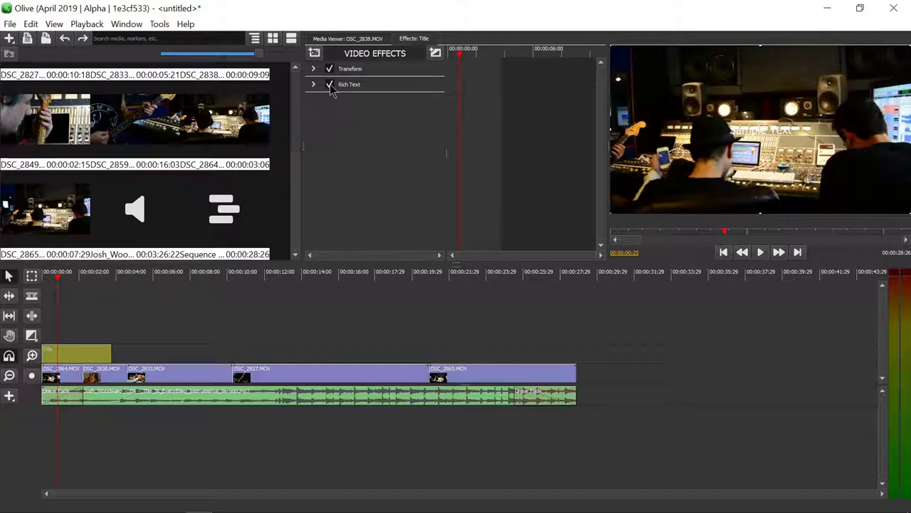
Toggle the title's Rich Text effect off and on around 3 seconds to compare.
{"action": "left_click", "coordinate": [330, 85]}
{"action": "left_click_drag", "start_coordinate": [61, 279], "coordinate": [112, 277]}
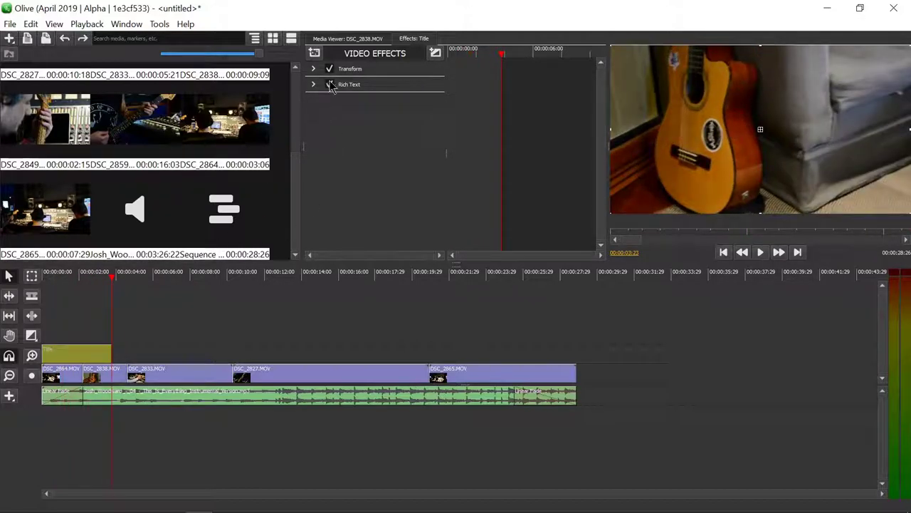
{"action": "left_click", "coordinate": [101, 278]}
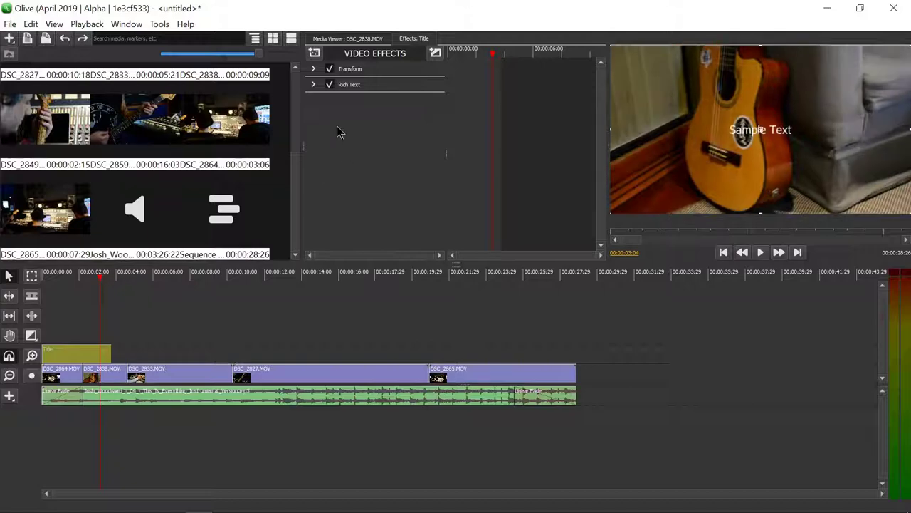
{"action": "left_click", "coordinate": [329, 84]}
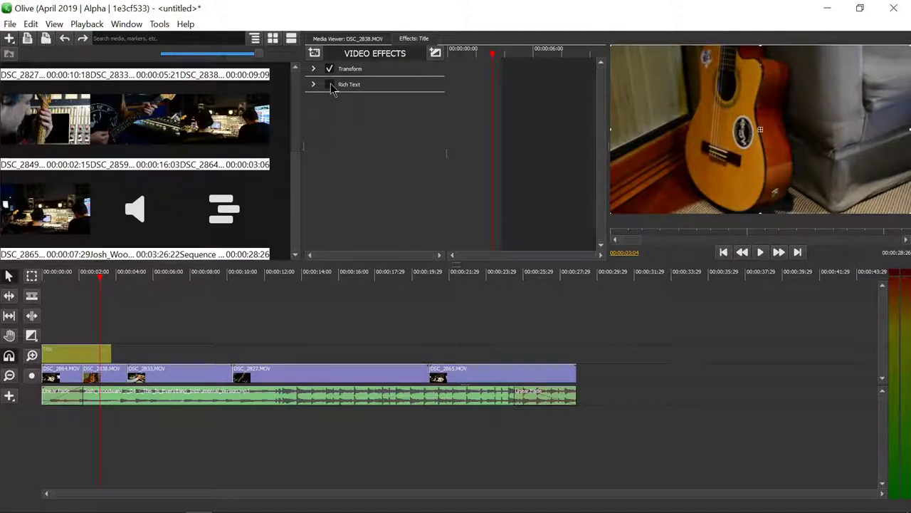
{"action": "left_click", "coordinate": [330, 84]}
Enlarge the title to 267% scale, toggle the Transform effect to compare, then reset the original size.
{"action": "left_click", "coordinate": [313, 68]}
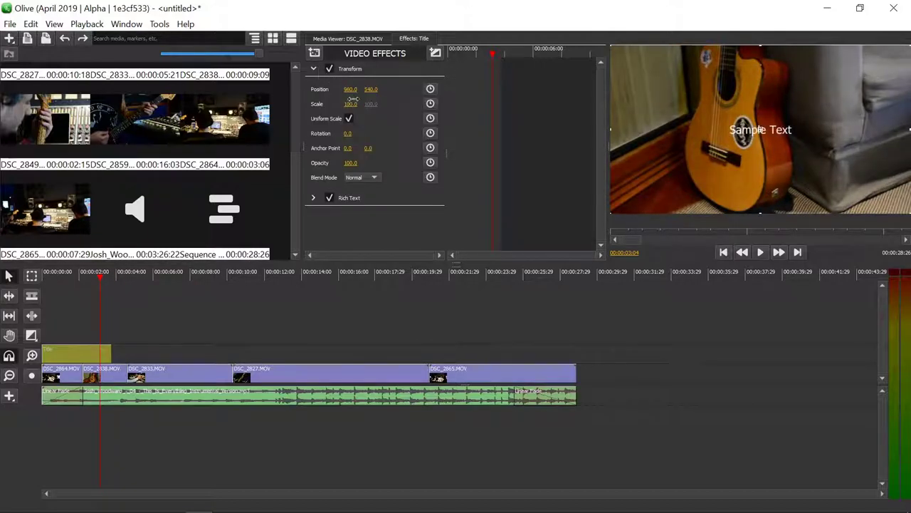
{"action": "left_click_drag", "start_coordinate": [351, 103], "coordinate": [398, 104]}
{"action": "left_click", "coordinate": [313, 69]}
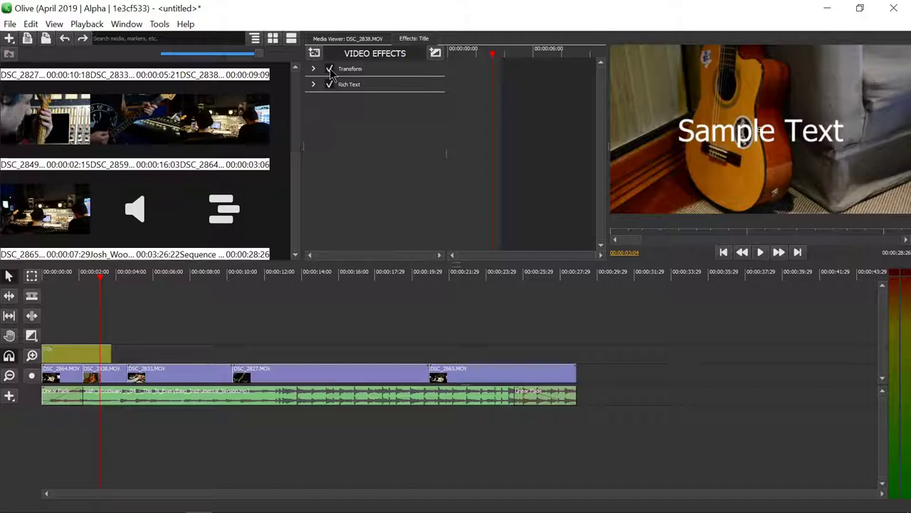
{"action": "left_click", "coordinate": [330, 69]}
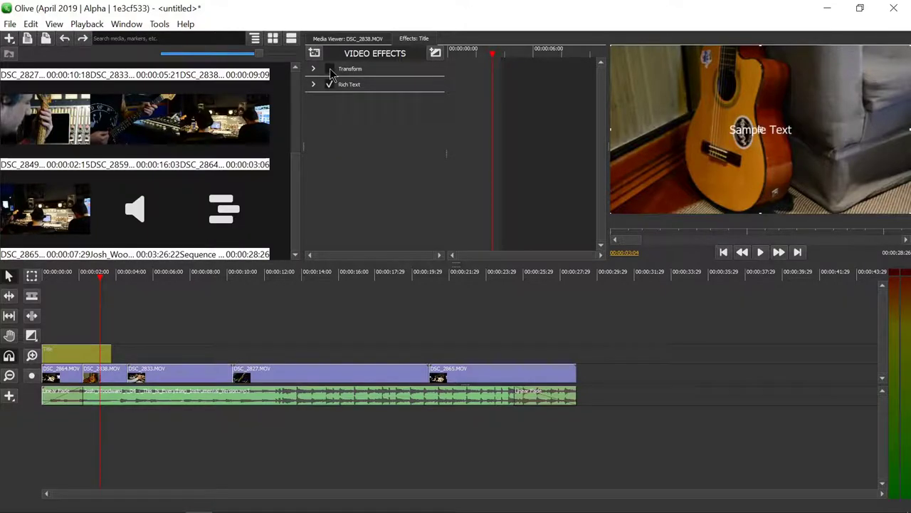
{"action": "left_click", "coordinate": [330, 69]}
{"action": "left_click", "coordinate": [330, 69]}
{"action": "left_click", "coordinate": [330, 70]}
{"action": "left_click", "coordinate": [330, 69]}
{"action": "left_click", "coordinate": [329, 69]}
{"action": "left_click", "coordinate": [330, 70]}
{"action": "left_click", "coordinate": [329, 69]}
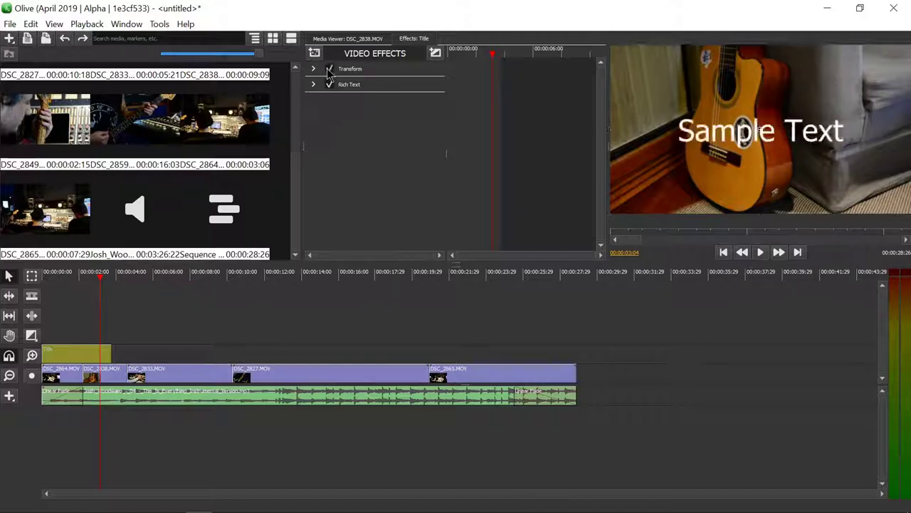
{"action": "left_click", "coordinate": [329, 69]}
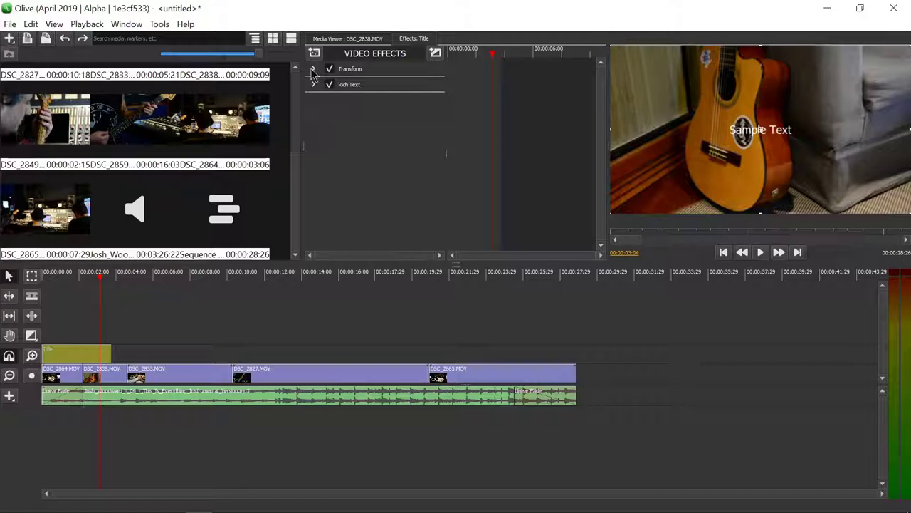
Expand Transform (Position 960 × 540, Scale 100) and Rich Text with the playhead on the studio clip.
{"action": "left_click", "coordinate": [312, 69]}
{"action": "left_click", "coordinate": [314, 69]}
{"action": "left_click", "coordinate": [314, 69]}
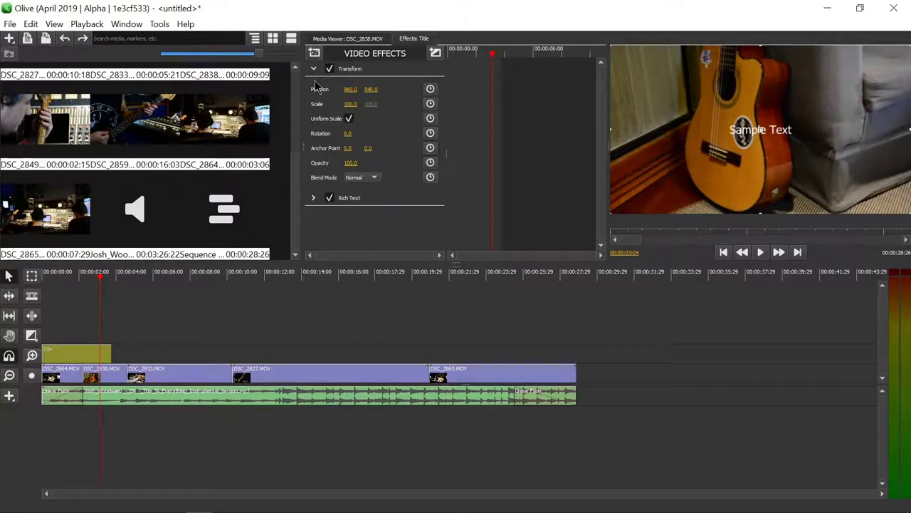
{"action": "left_click", "coordinate": [314, 198]}
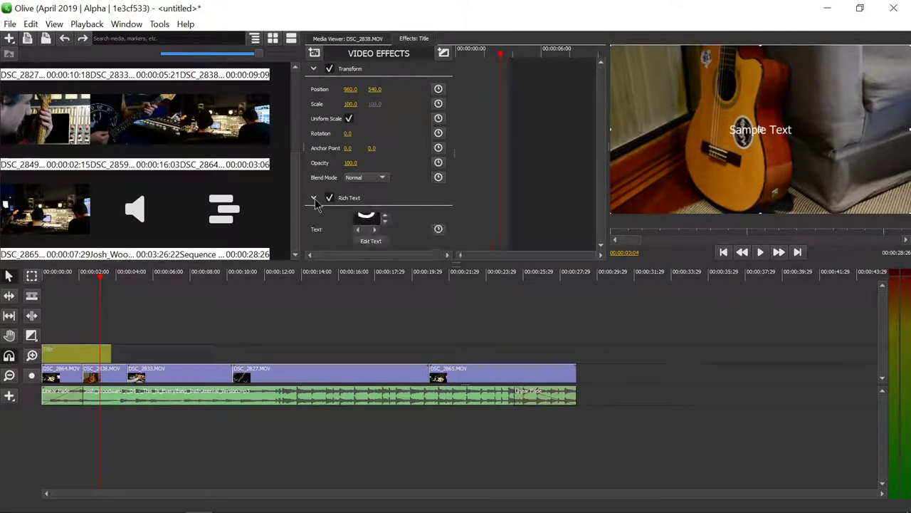
{"action": "left_click", "coordinate": [70, 276]}
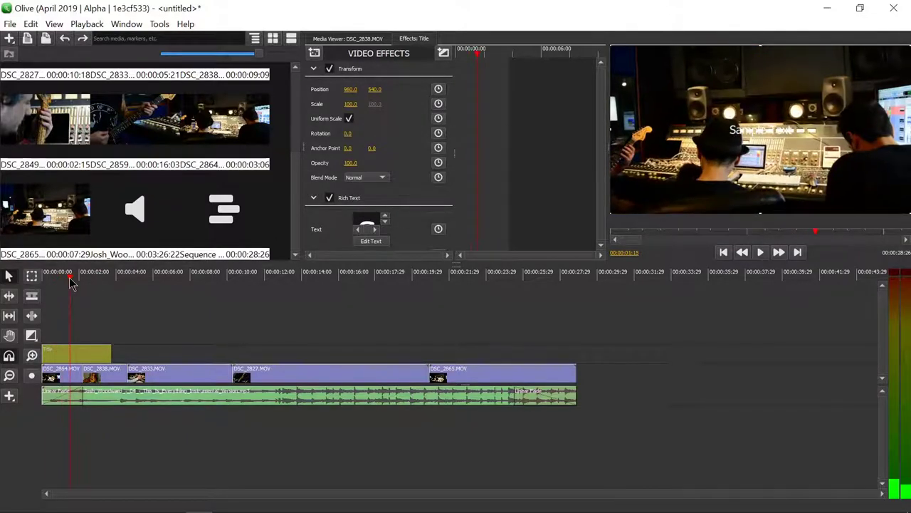
Replace 'Sample Text' with 'My video!' in the Rich Text Edit Text dialog.
{"action": "left_click", "coordinate": [314, 69]}
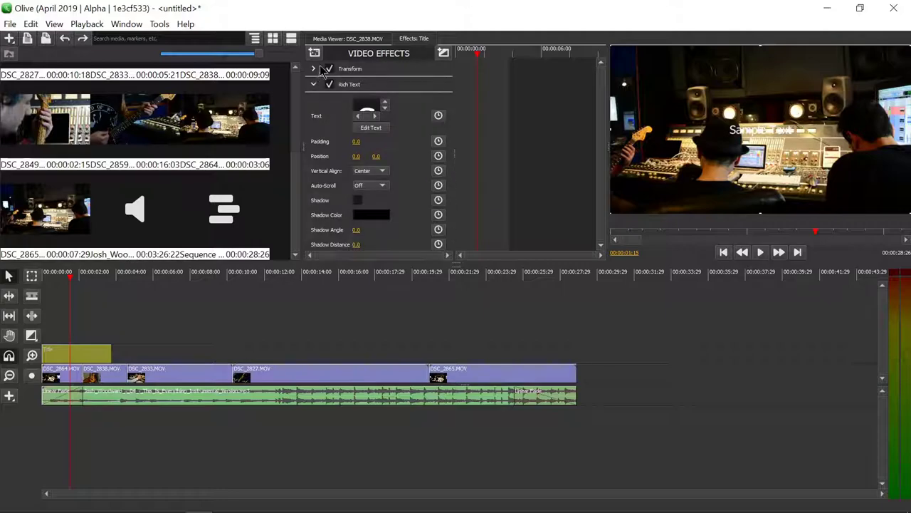
{"action": "left_click", "coordinate": [310, 85]}
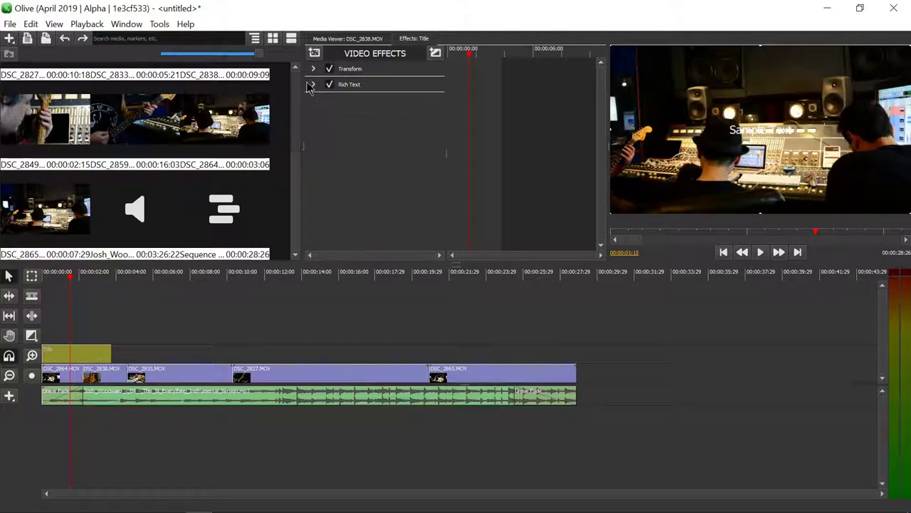
{"action": "left_click", "coordinate": [314, 85]}
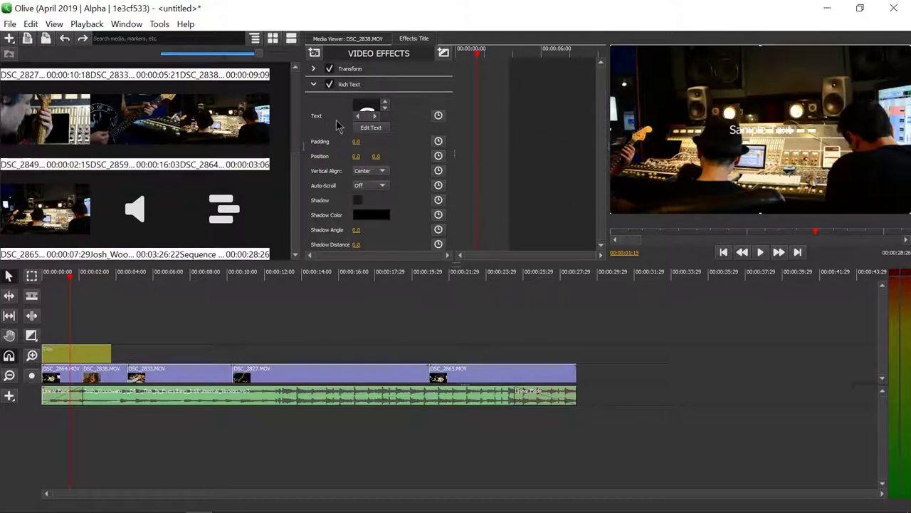
{"action": "left_click", "coordinate": [371, 128]}
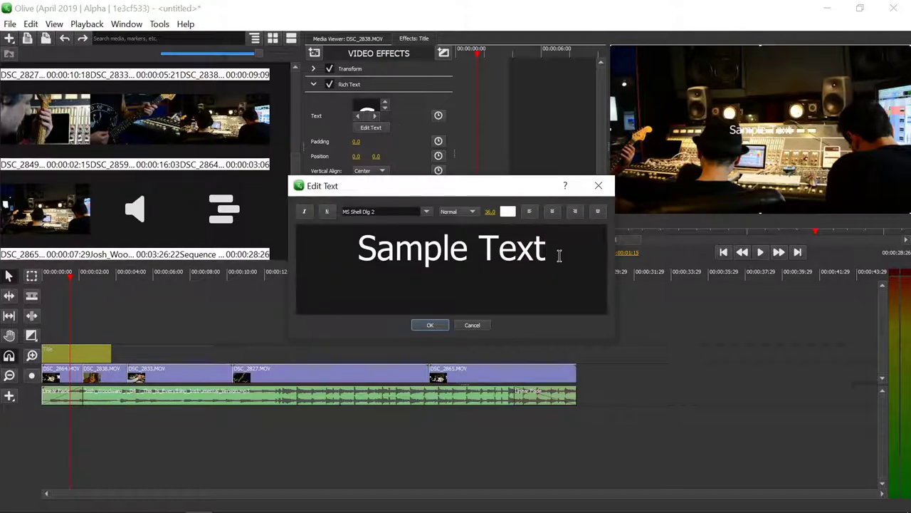
{"action": "left_click_drag", "start_coordinate": [559, 256], "coordinate": [337, 258]}
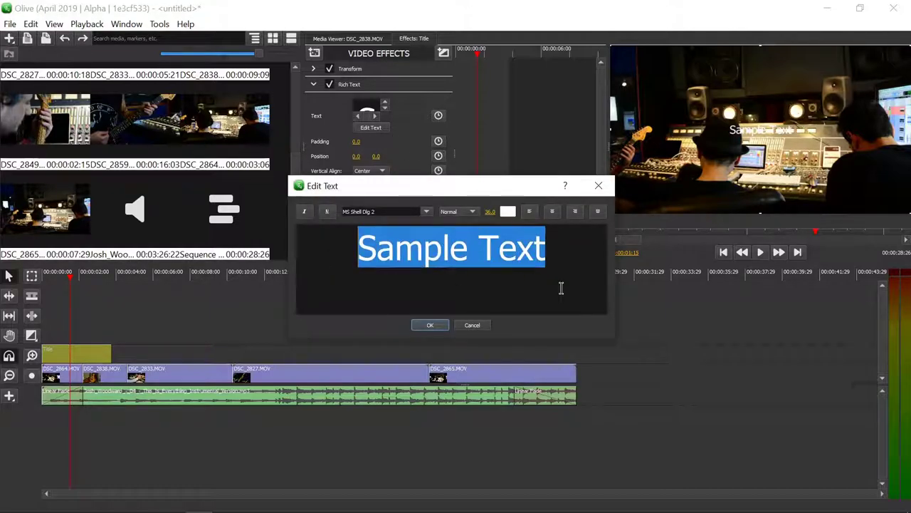
{"action": "type", "text": "M"}
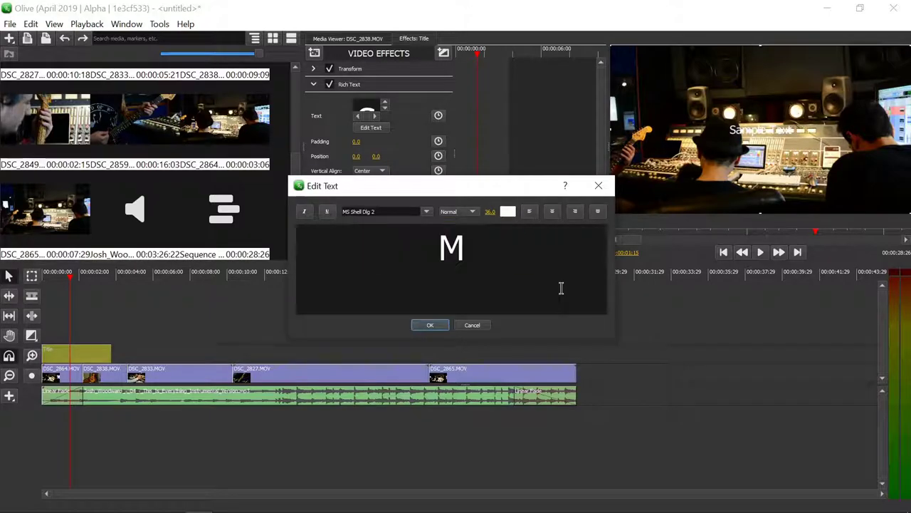
{"action": "type", "text": "y video"}
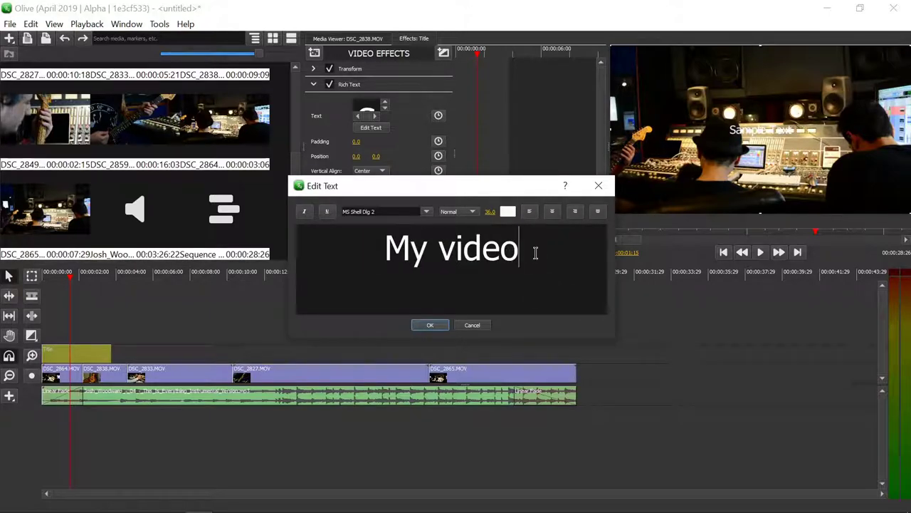
{"action": "type", "text": "!"}
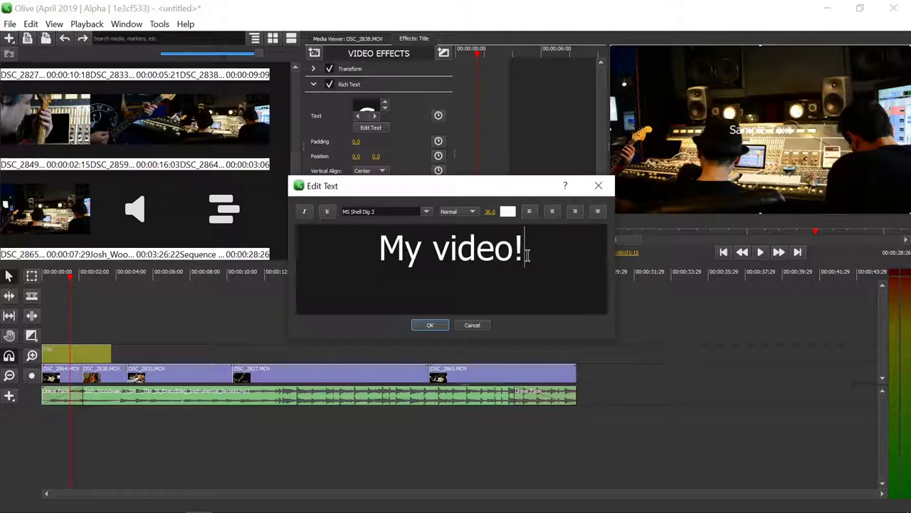
Select the 'My video!' text and try italic and underline, removing both.
{"action": "left_click_drag", "start_coordinate": [527, 254], "coordinate": [362, 259]}
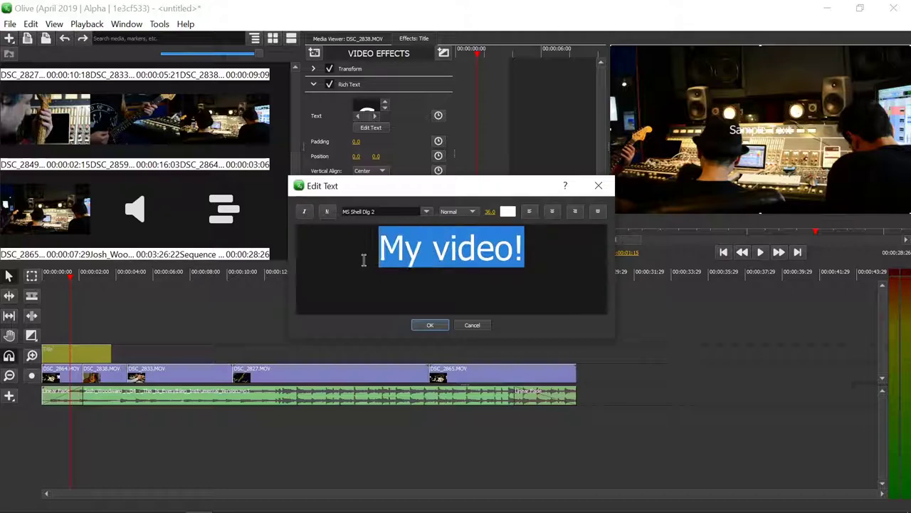
{"action": "left_click", "coordinate": [304, 210]}
{"action": "left_click", "coordinate": [304, 211]}
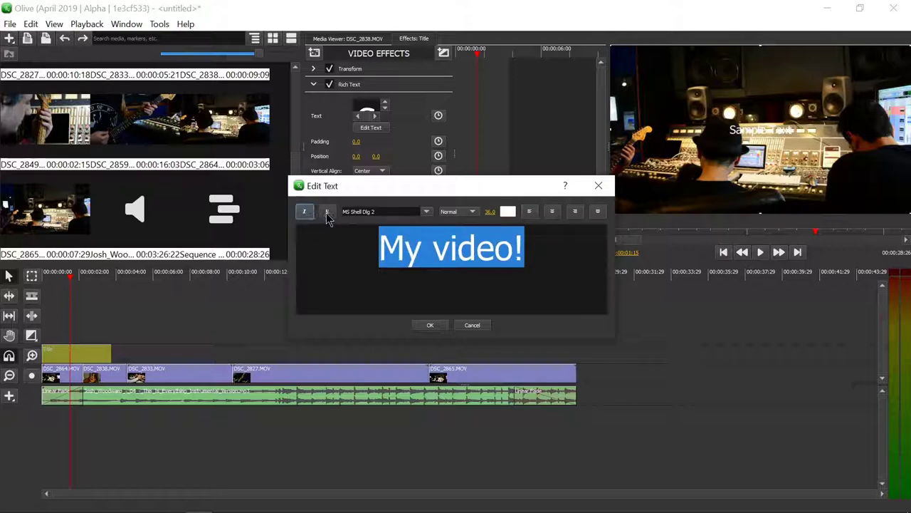
{"action": "left_click", "coordinate": [328, 216]}
{"action": "left_click", "coordinate": [327, 216]}
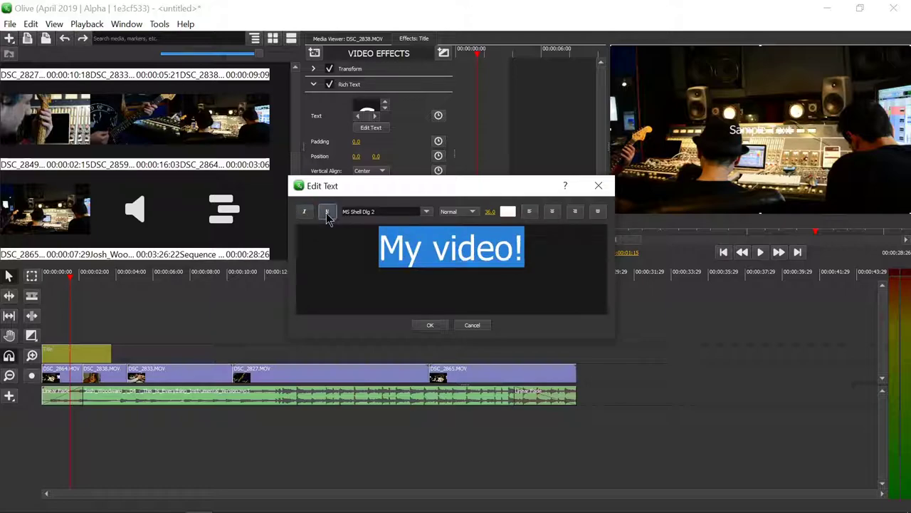
Set the title's font weight to Extra Bold after briefly trying Thin.
{"action": "left_click", "coordinate": [469, 217]}
{"action": "left_click", "coordinate": [457, 181]}
{"action": "left_click", "coordinate": [464, 209]}
{"action": "left_click", "coordinate": [468, 279]}
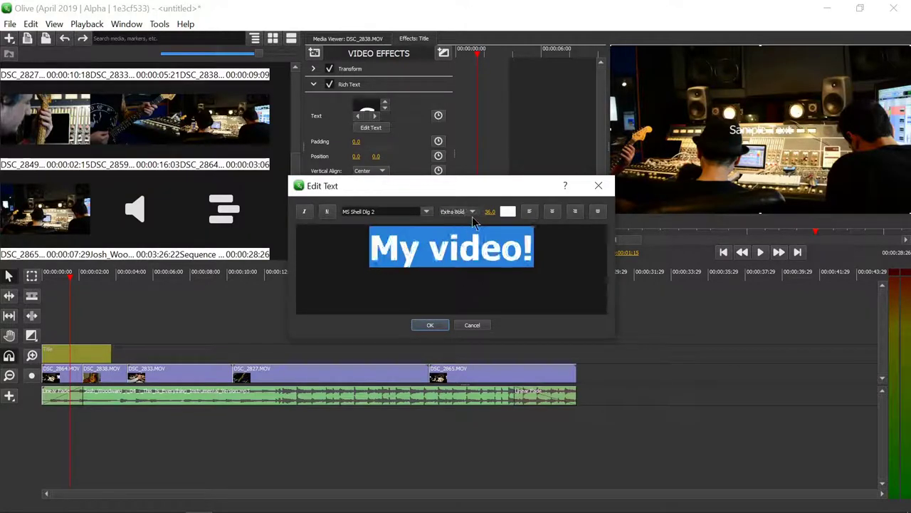
{"action": "left_click", "coordinate": [548, 249]}
{"action": "left_click_drag", "start_coordinate": [539, 248], "coordinate": [359, 258]}
Colour the title text light yellow.
{"action": "left_click", "coordinate": [508, 213]}
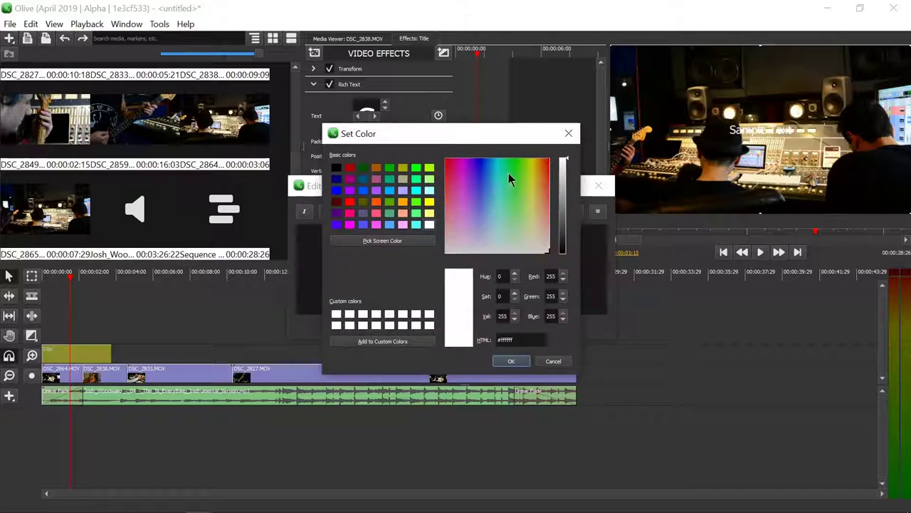
{"action": "left_click", "coordinate": [535, 209]}
{"action": "left_click", "coordinate": [516, 362]}
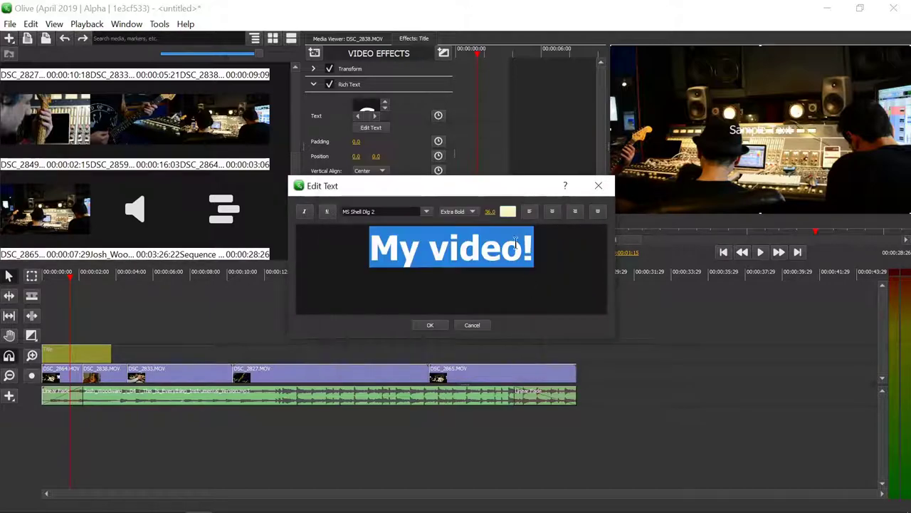
{"action": "left_click", "coordinate": [516, 244]}
{"action": "left_click_drag", "start_coordinate": [549, 248], "coordinate": [335, 254]}
{"action": "left_click", "coordinate": [335, 255]}
Pick white for the title, then reselect the whole text and reopen its colour swatch.
{"action": "left_click", "coordinate": [507, 212]}
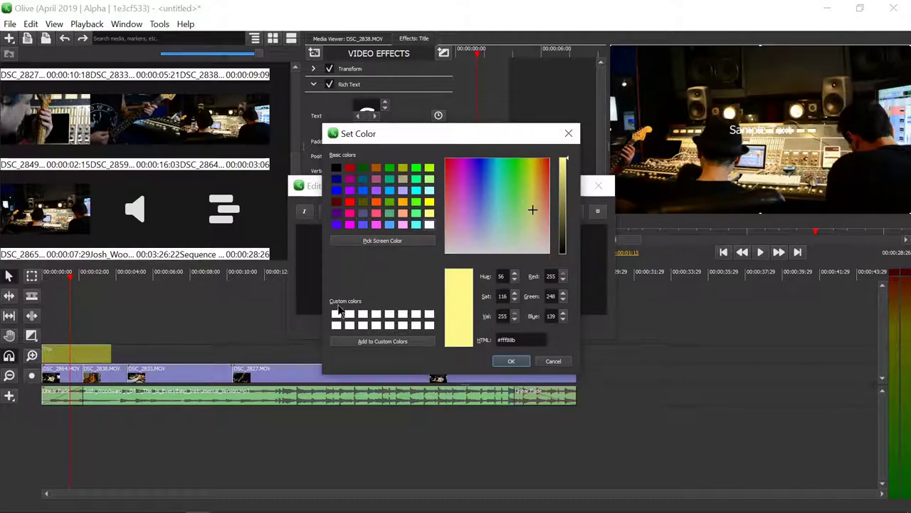
{"action": "left_click", "coordinate": [431, 225]}
{"action": "left_click", "coordinate": [510, 361]}
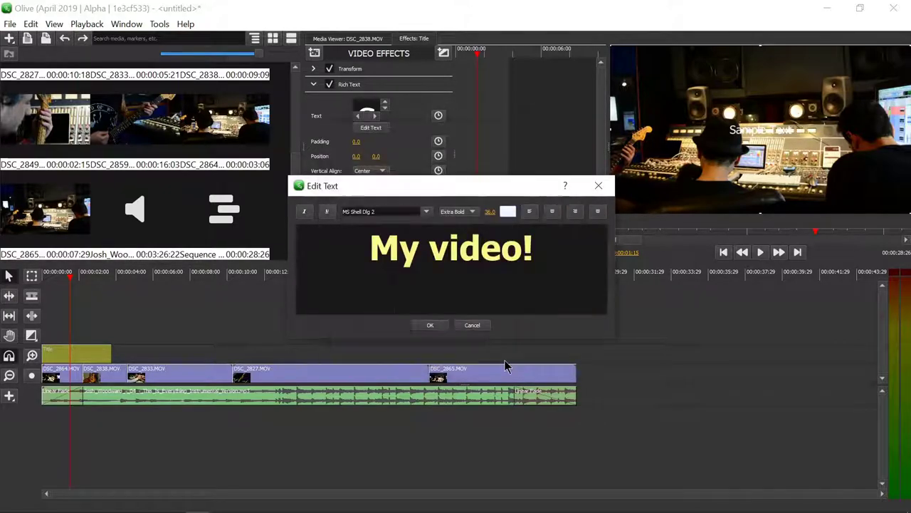
{"action": "left_click", "coordinate": [527, 257]}
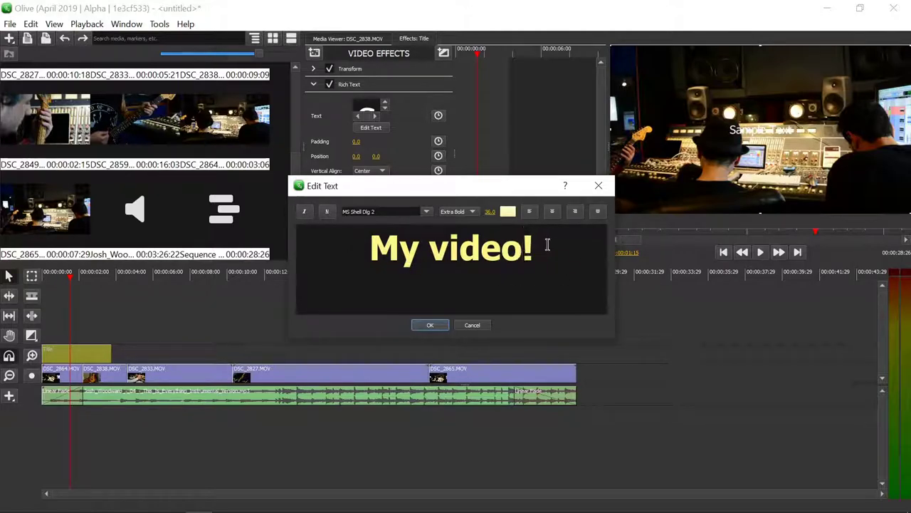
{"action": "left_click_drag", "start_coordinate": [547, 244], "coordinate": [370, 246]}
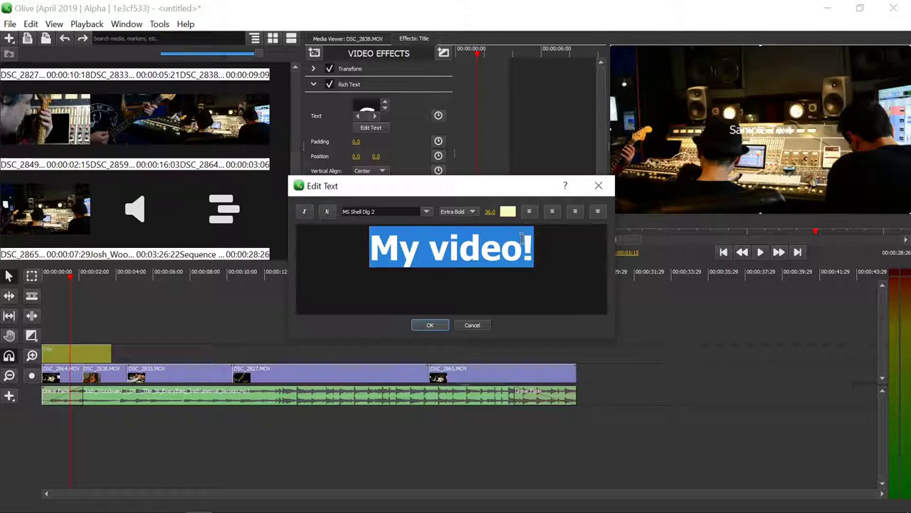
{"action": "left_click", "coordinate": [508, 212]}
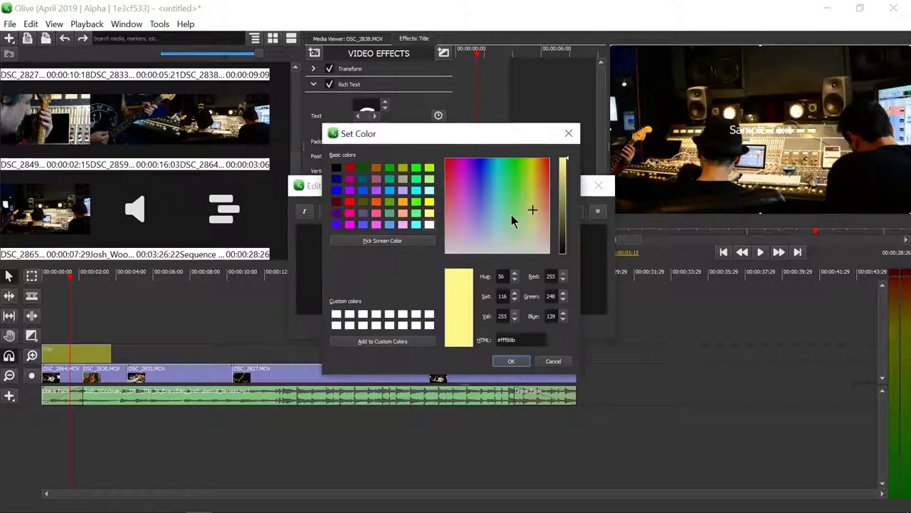
Make the title white, then colour the word 'video!' bright green.
{"action": "left_click", "coordinate": [431, 225]}
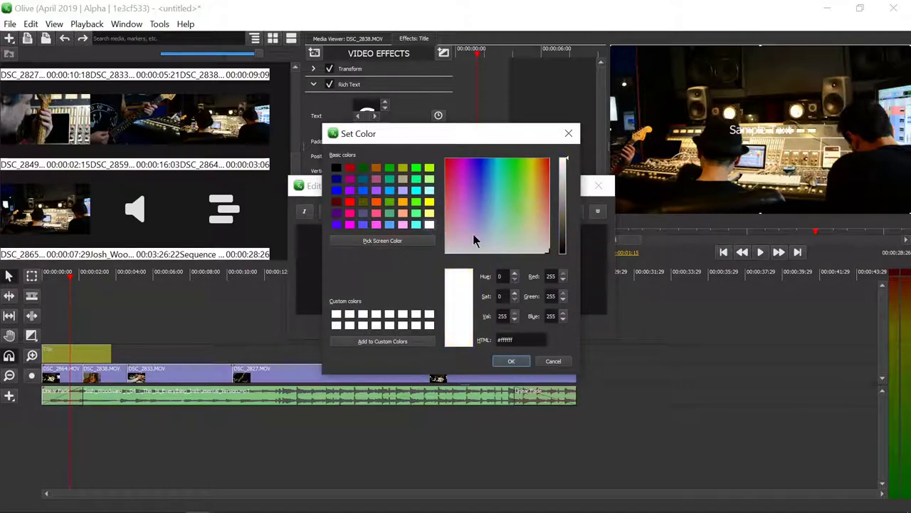
{"action": "left_click", "coordinate": [511, 361]}
{"action": "left_click", "coordinate": [553, 254]}
{"action": "left_click_drag", "start_coordinate": [536, 250], "coordinate": [411, 258]}
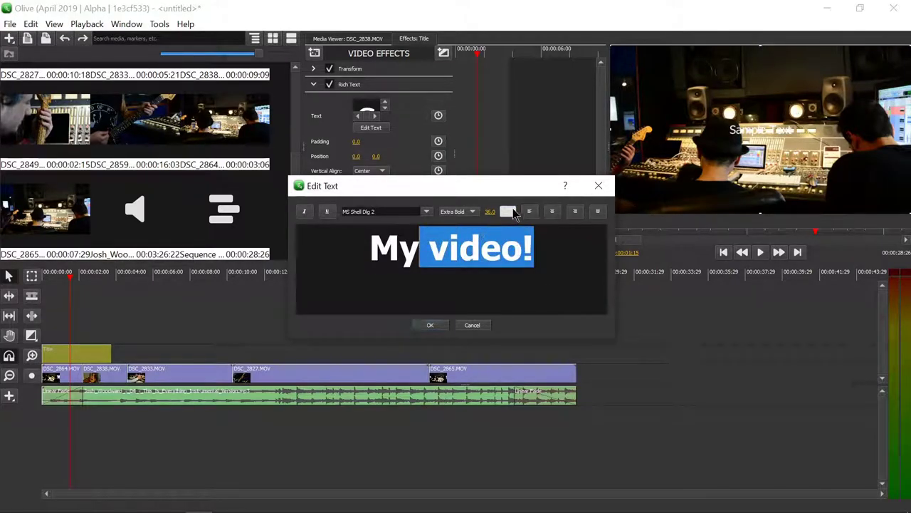
{"action": "left_click", "coordinate": [508, 211]}
{"action": "left_click", "coordinate": [512, 182]}
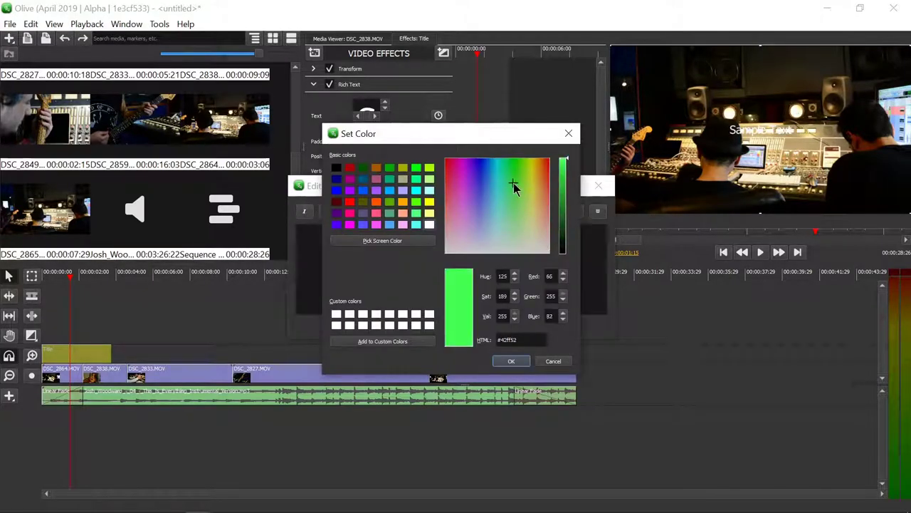
{"action": "left_click", "coordinate": [510, 361]}
{"action": "left_click", "coordinate": [533, 260]}
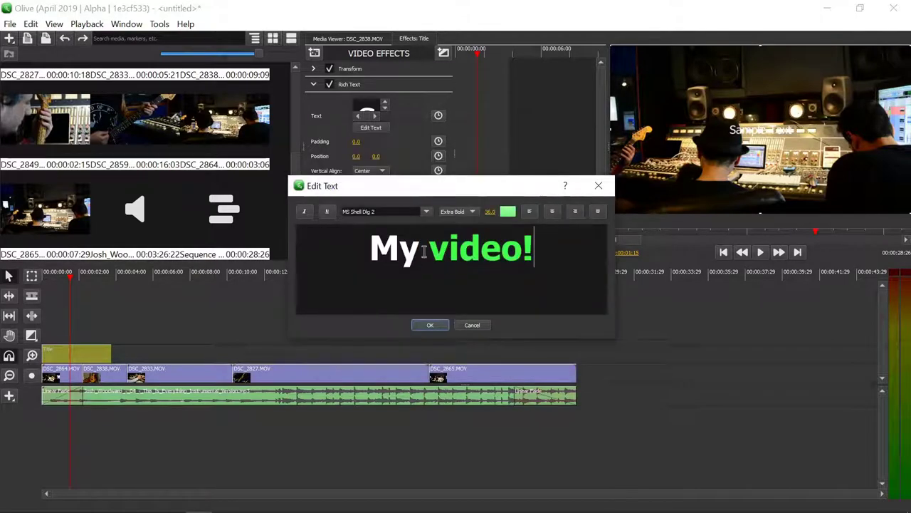
Set the whole 'My video!' line back to white, reapplying the colour to 'video!' too.
{"action": "left_click_drag", "start_coordinate": [545, 248], "coordinate": [369, 256]}
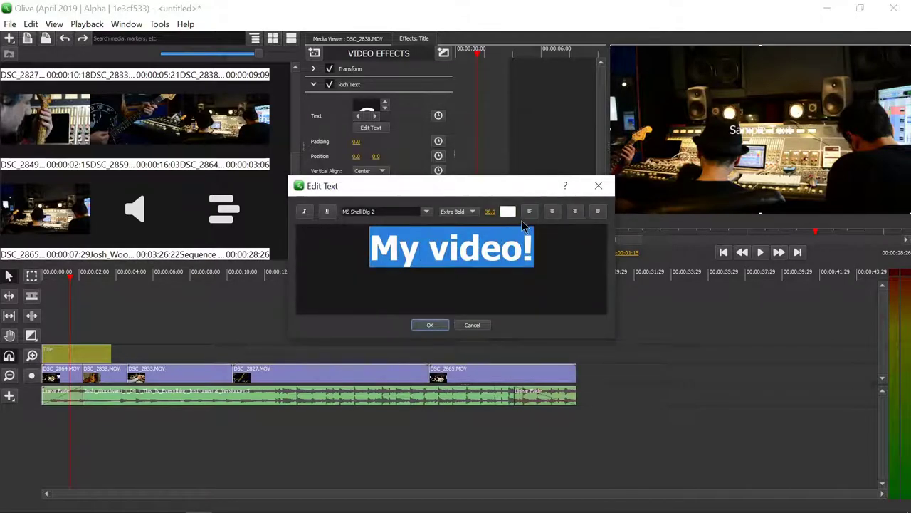
{"action": "left_click", "coordinate": [507, 211]}
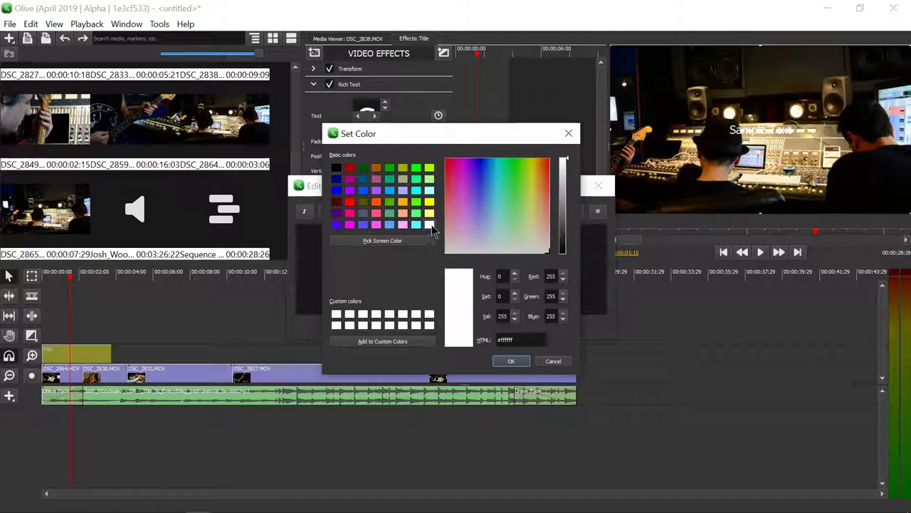
{"action": "left_click", "coordinate": [509, 362]}
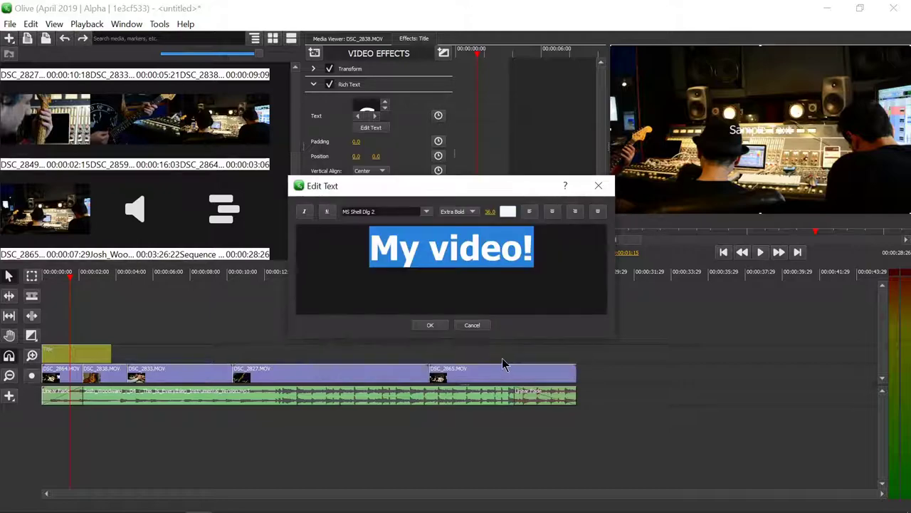
{"action": "left_click", "coordinate": [544, 261]}
{"action": "left_click_drag", "start_coordinate": [543, 260], "coordinate": [321, 255]}
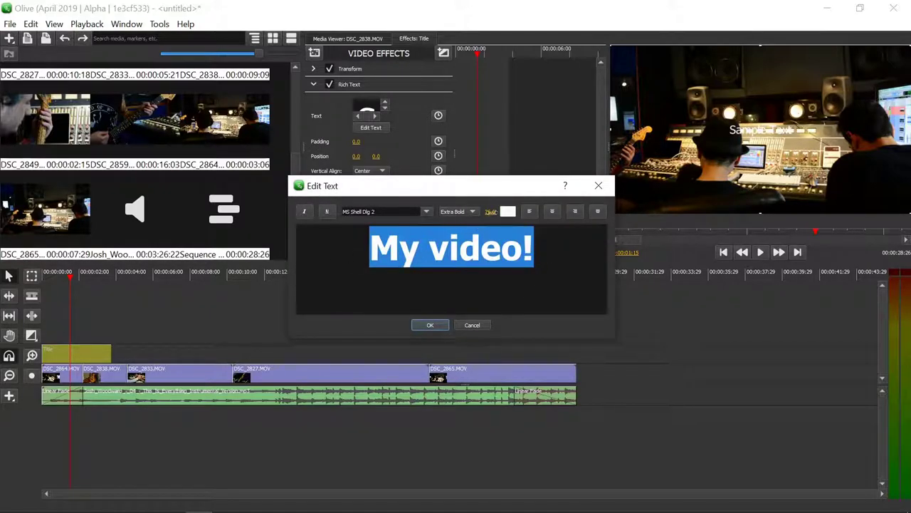
{"action": "left_click", "coordinate": [508, 211]}
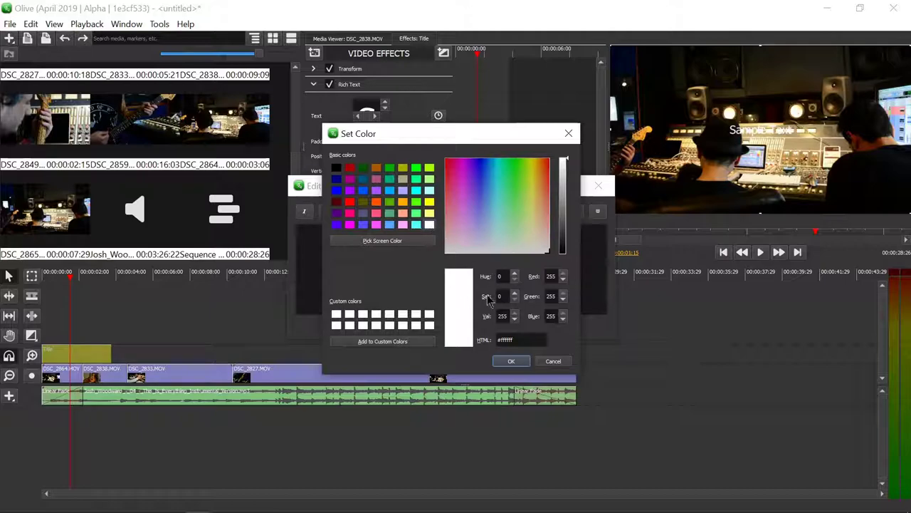
{"action": "left_click", "coordinate": [510, 361]}
{"action": "left_click_drag", "start_coordinate": [534, 256], "coordinate": [437, 253]}
{"action": "left_click", "coordinate": [507, 212]}
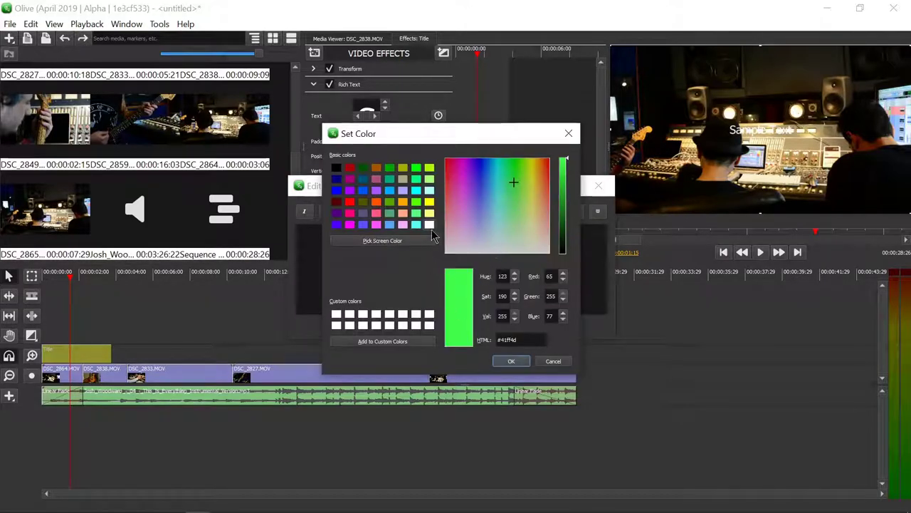
{"action": "left_click", "coordinate": [510, 361]}
{"action": "left_click_drag", "start_coordinate": [534, 275], "coordinate": [351, 255]}
Try left, right and justify alignment, settle on centred, and apply the text edit.
{"action": "left_click", "coordinate": [509, 246]}
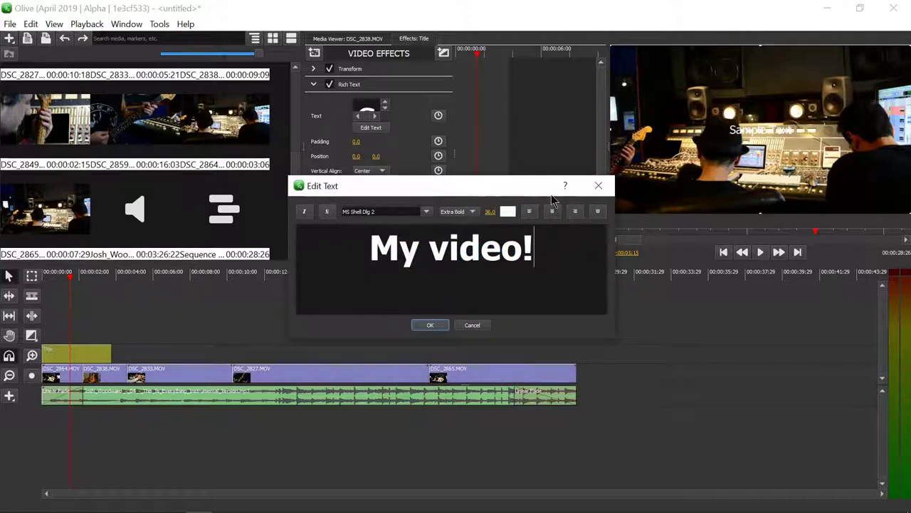
{"action": "left_click", "coordinate": [529, 211]}
{"action": "left_click", "coordinate": [552, 212]}
{"action": "left_click", "coordinate": [575, 211]}
{"action": "left_click", "coordinate": [598, 211]}
{"action": "left_click", "coordinate": [529, 211]}
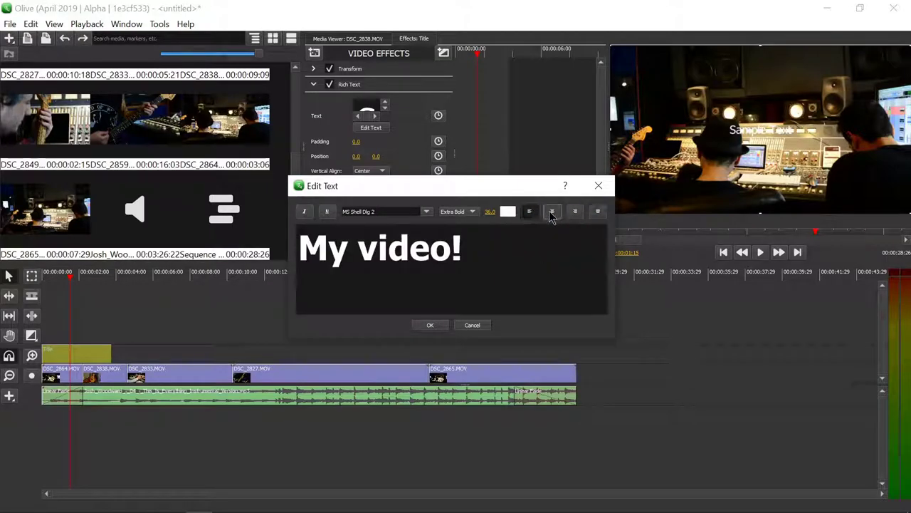
{"action": "left_click", "coordinate": [552, 211]}
{"action": "triple_click", "coordinate": [484, 256]}
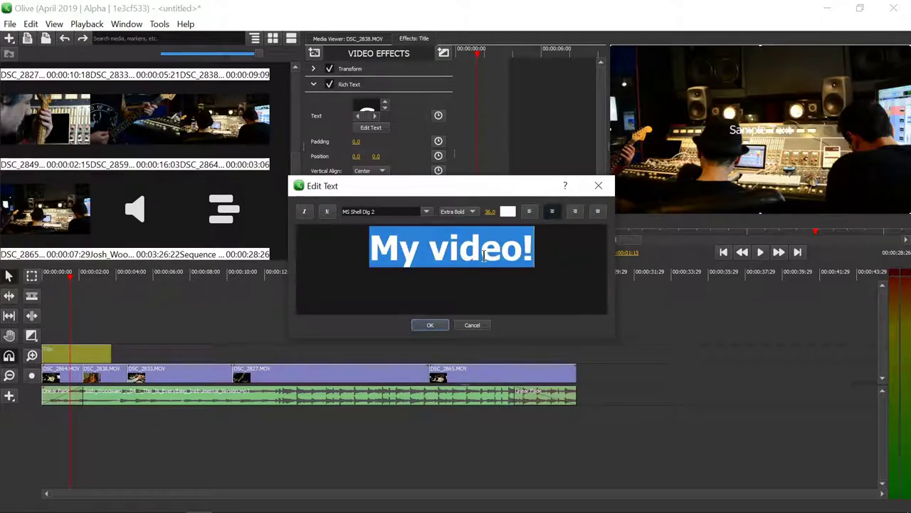
{"action": "left_click", "coordinate": [430, 325]}
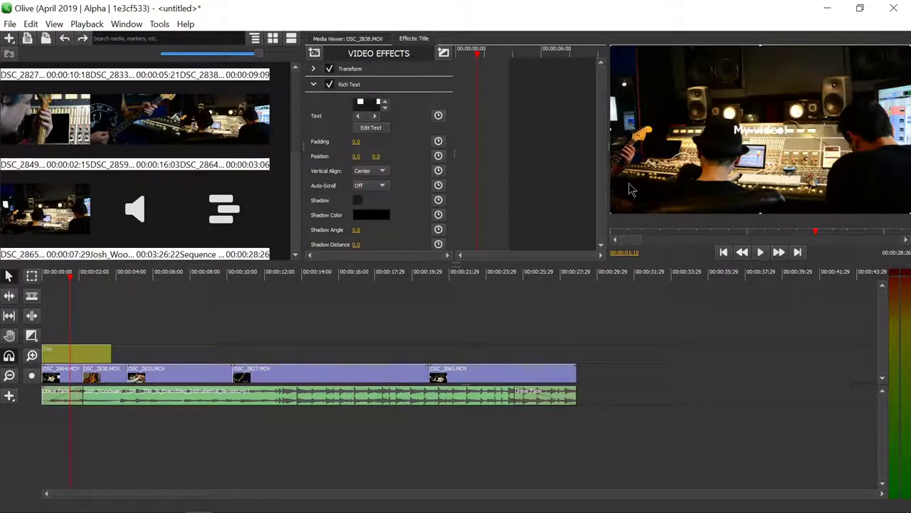
Enlarge the My video! title's font in the text editor, settling around size 99.
{"action": "left_click", "coordinate": [370, 127]}
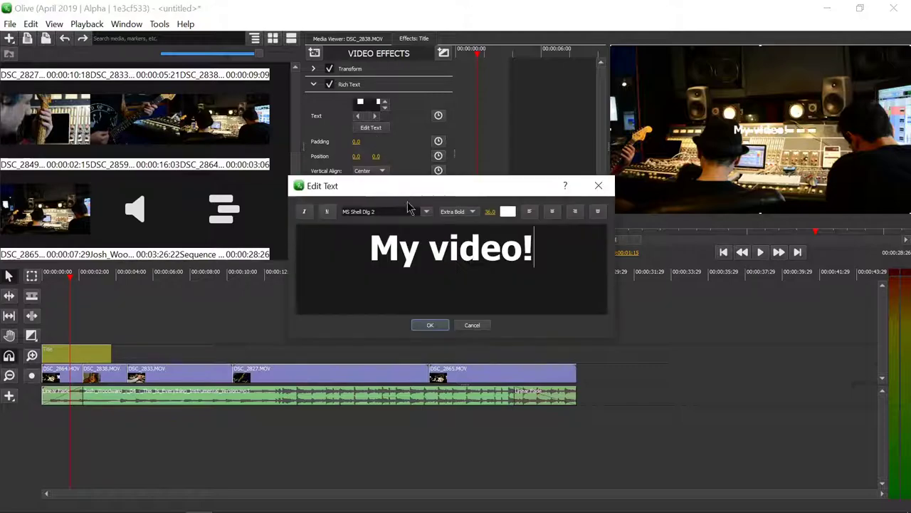
{"action": "triple_click", "coordinate": [476, 248]}
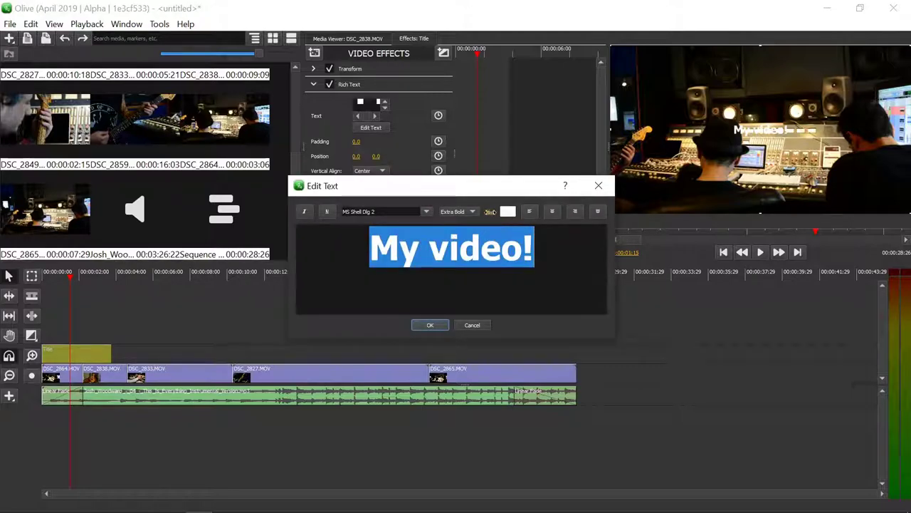
{"action": "left_click_drag", "start_coordinate": [490, 212], "coordinate": [490, 213]}
{"action": "left_click", "coordinate": [430, 325]}
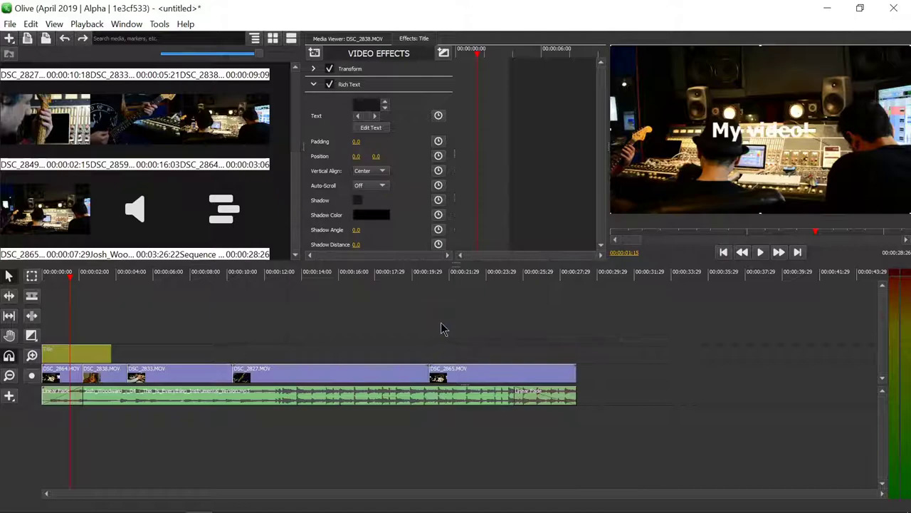
{"action": "left_click", "coordinate": [376, 131]}
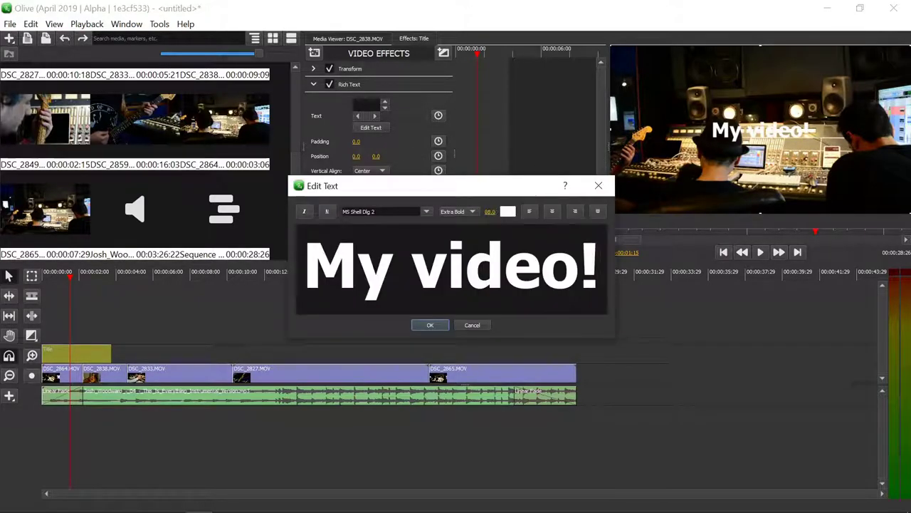
{"action": "left_click_drag", "start_coordinate": [490, 212], "coordinate": [491, 212]}
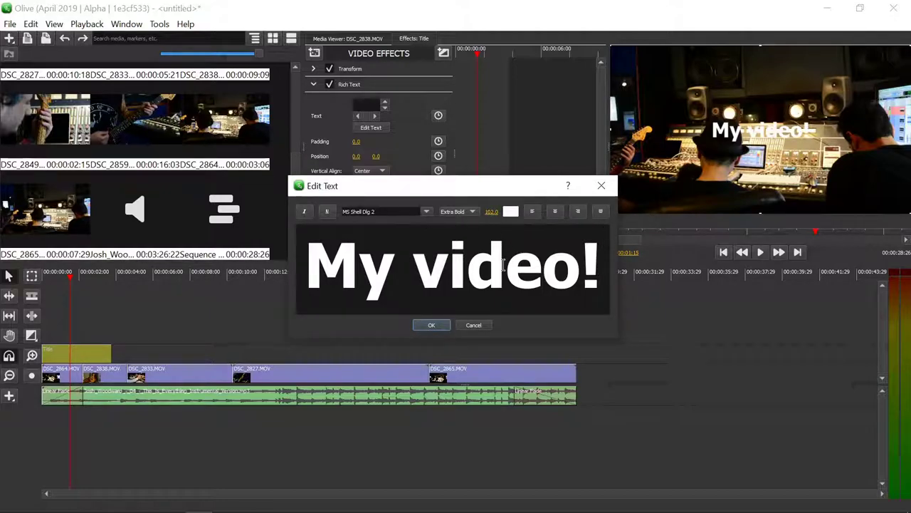
{"action": "left_click", "coordinate": [432, 326]}
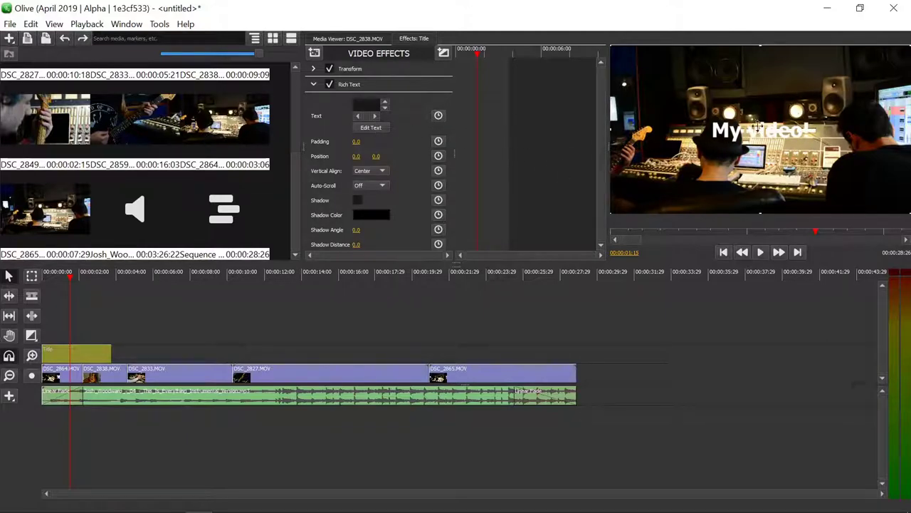
Reselect the whole My video! line and resize its font to 118.
{"action": "left_click", "coordinate": [375, 129]}
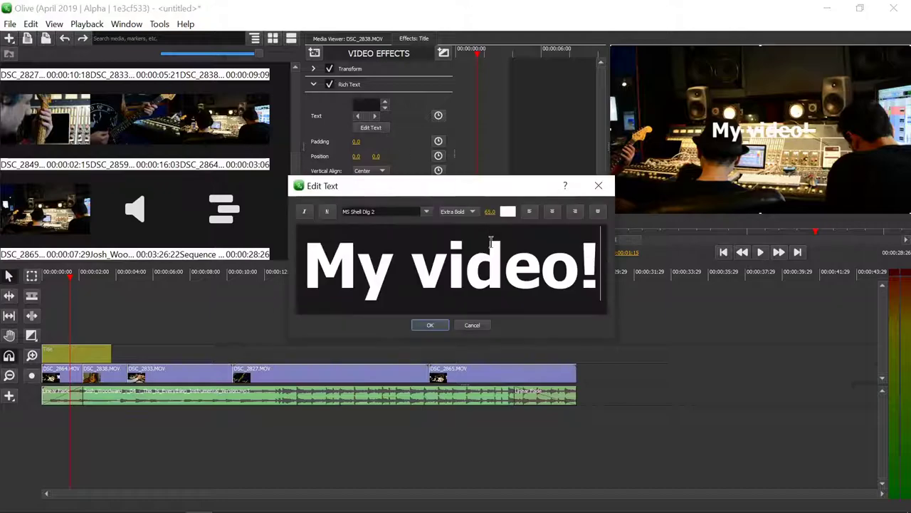
{"action": "left_click_drag", "start_coordinate": [492, 212], "coordinate": [503, 205]}
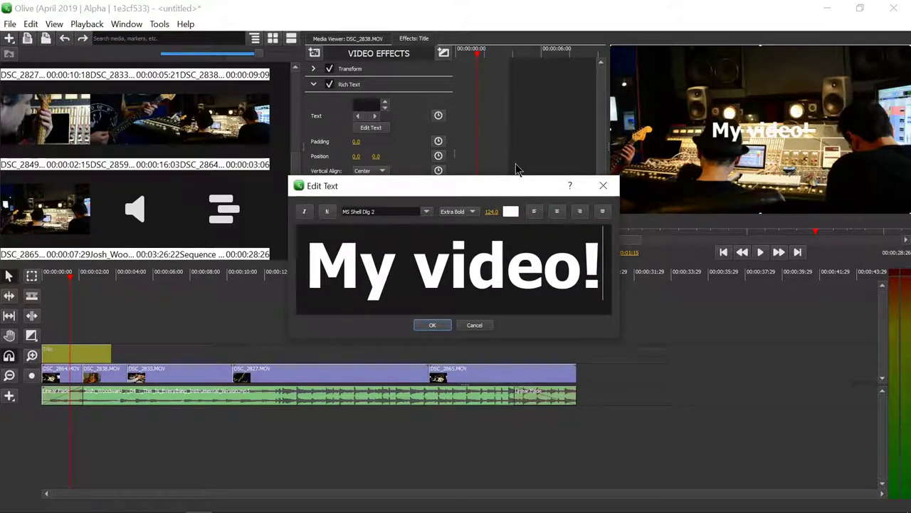
{"action": "double_click", "coordinate": [447, 274]}
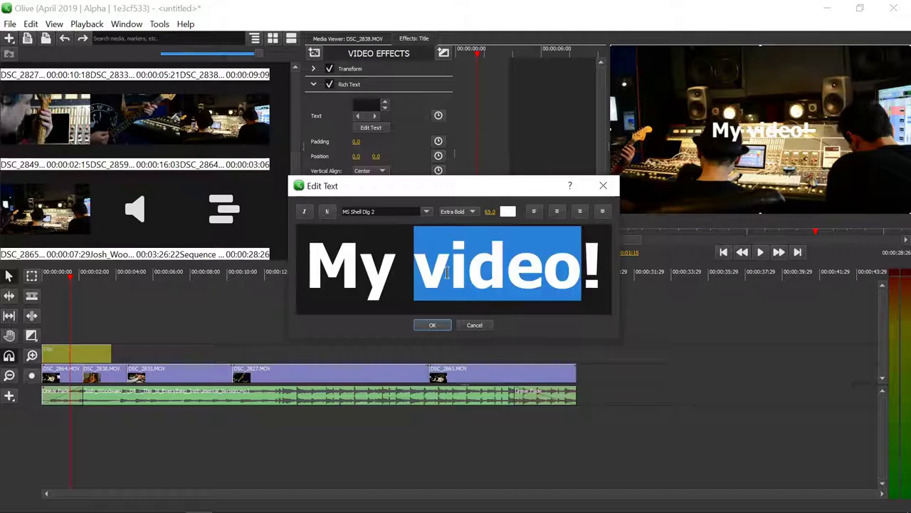
{"action": "triple_click", "coordinate": [446, 274]}
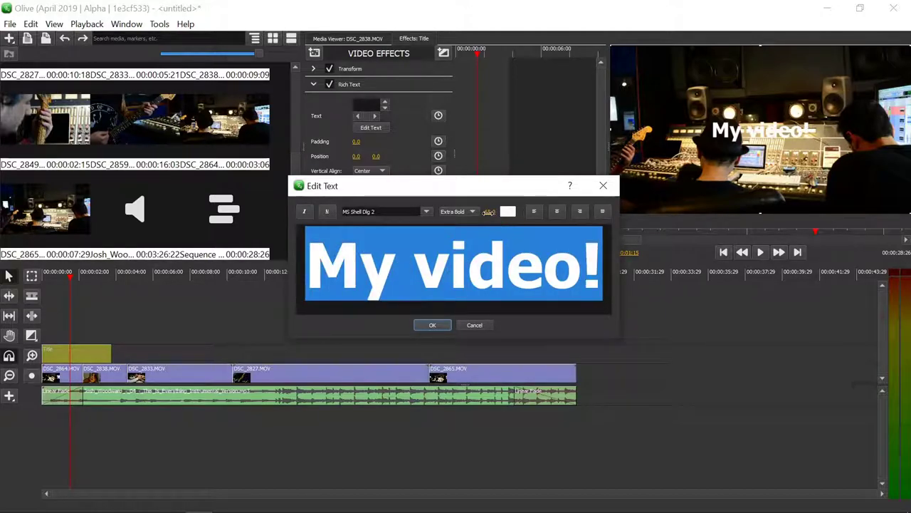
{"action": "left_click_drag", "start_coordinate": [489, 212], "coordinate": [519, 212]}
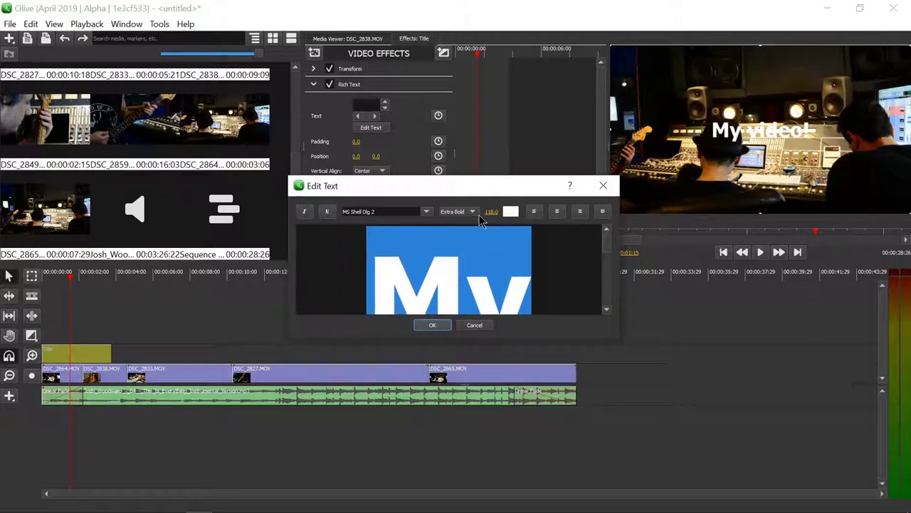
{"action": "left_click", "coordinate": [431, 326]}
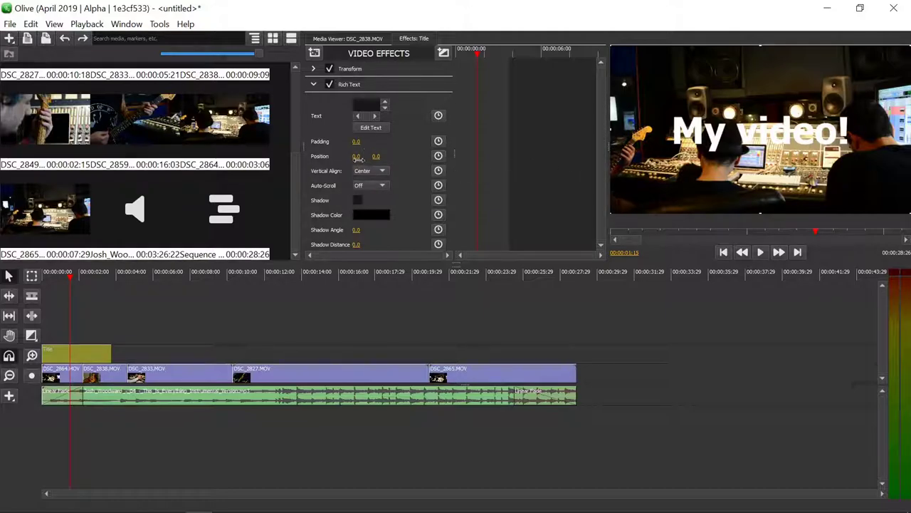
Switch on the title's drop shadow and keep its colour black.
{"action": "left_click", "coordinate": [358, 201]}
{"action": "left_click", "coordinate": [372, 215]}
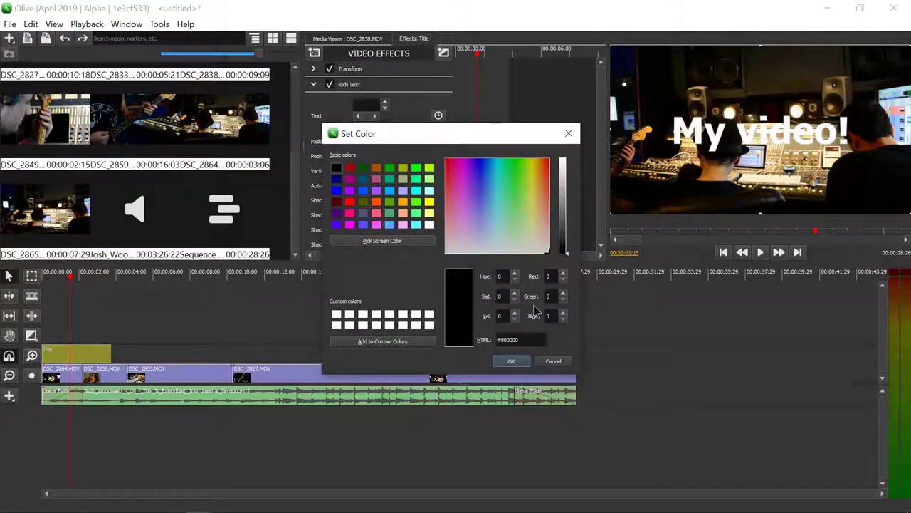
{"action": "left_click", "coordinate": [563, 363]}
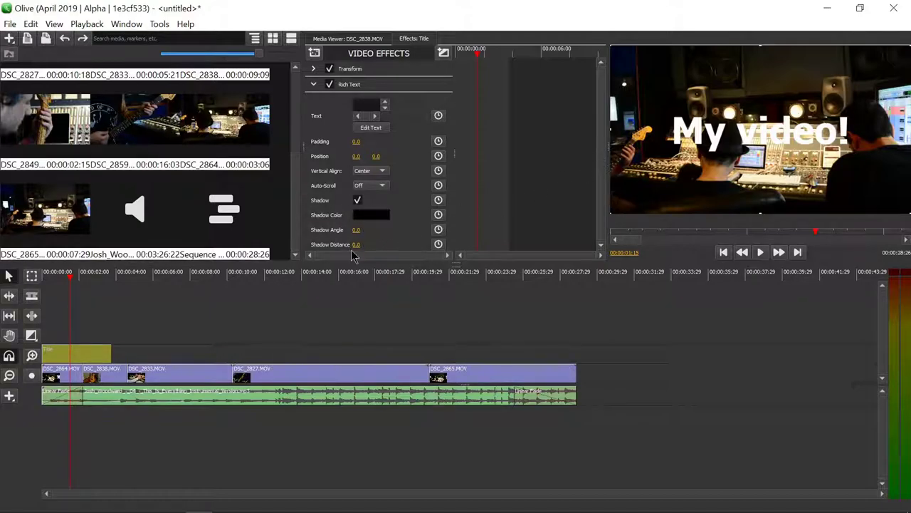
Set the shadow angle to 10 and pull the shadow distance down to about 9.
{"action": "mouse_move", "coordinate": [356, 246]}
{"action": "left_mouse_down"}
{"action": "mouse_move", "coordinate": [407, 246]}
{"action": "mouse_move", "coordinate": [356, 246]}
{"action": "mouse_move", "coordinate": [372, 246]}
{"action": "left_mouse_up"}
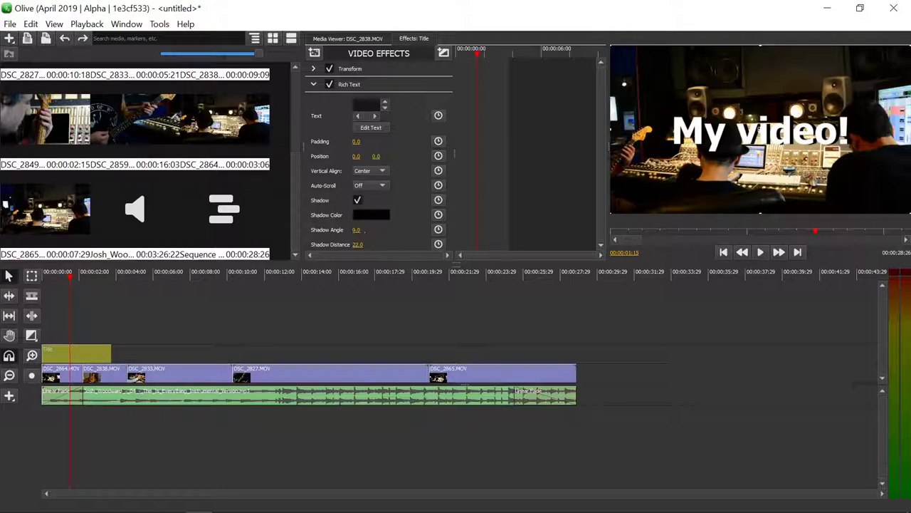
{"action": "left_click_drag", "start_coordinate": [356, 230], "coordinate": [373, 230]}
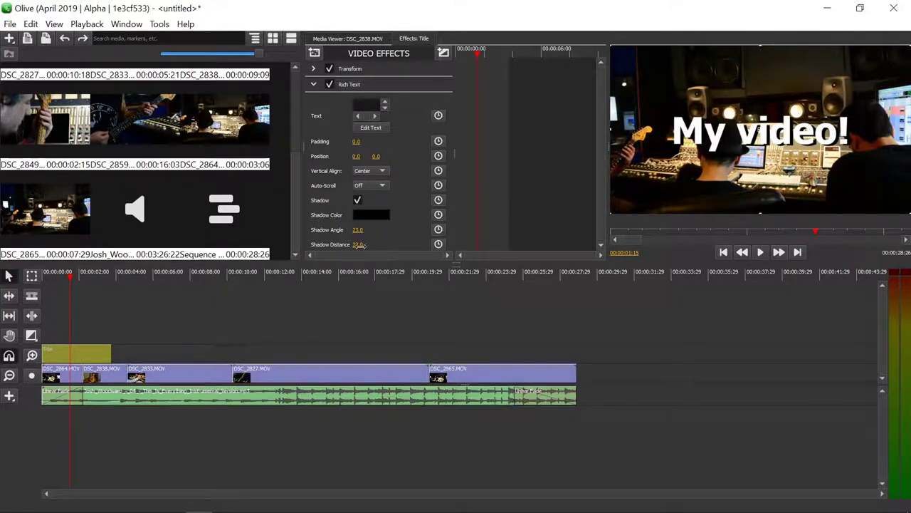
{"action": "left_click_drag", "start_coordinate": [359, 244], "coordinate": [427, 230]}
{"action": "left_click_drag", "start_coordinate": [358, 232], "coordinate": [368, 231]}
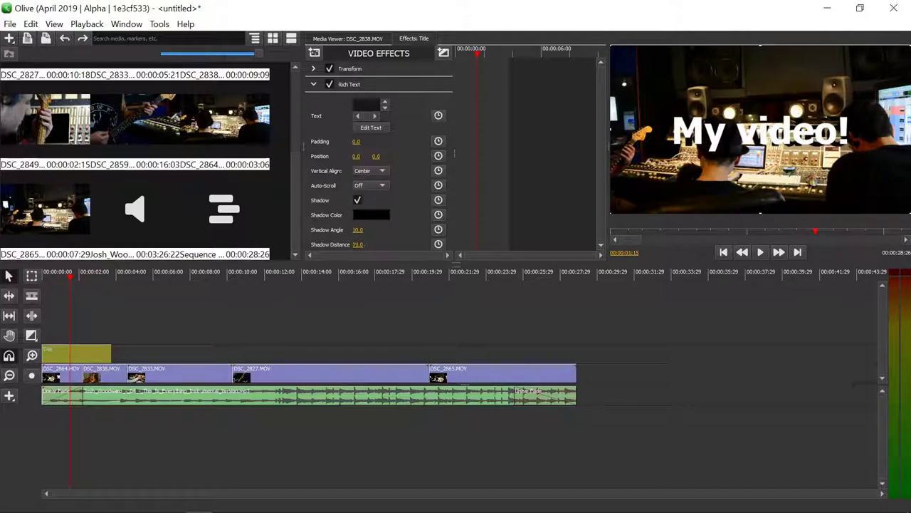
{"action": "left_click_drag", "start_coordinate": [358, 245], "coordinate": [311, 244]}
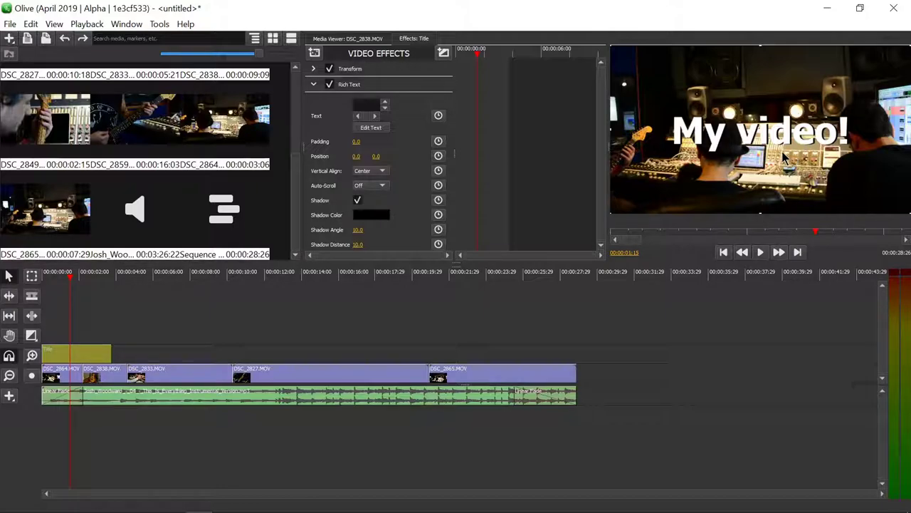
Add a Solid Color clip to the timeline and move the Title clip onto a new top track.
{"action": "left_click", "coordinate": [9, 400]}
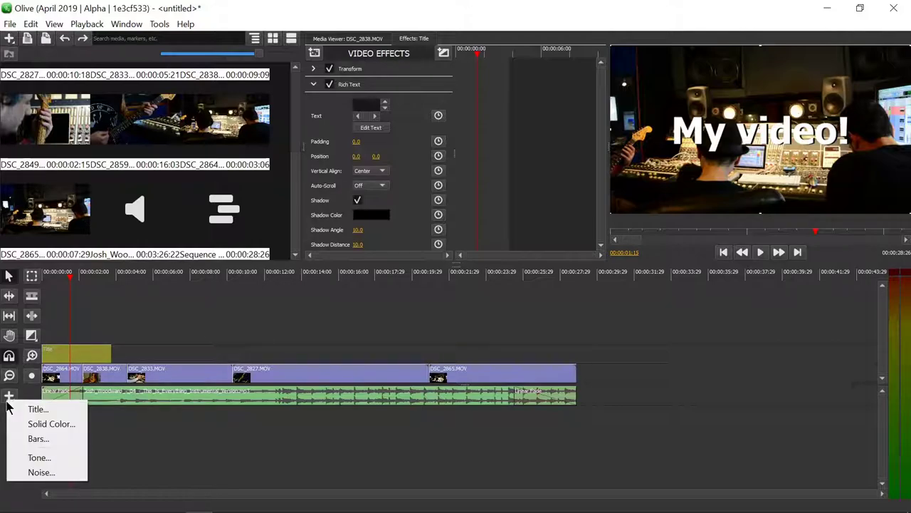
{"action": "left_click", "coordinate": [56, 424]}
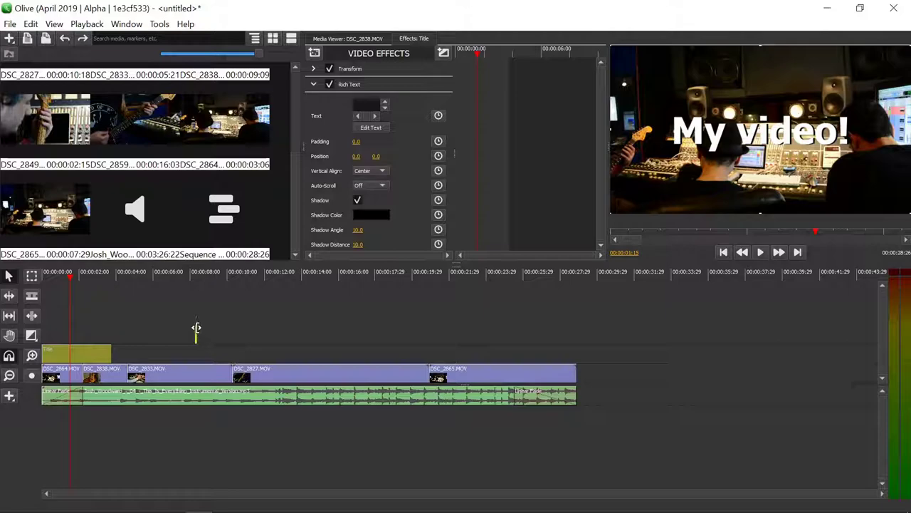
{"action": "left_click_drag", "start_coordinate": [196, 327], "coordinate": [380, 329]}
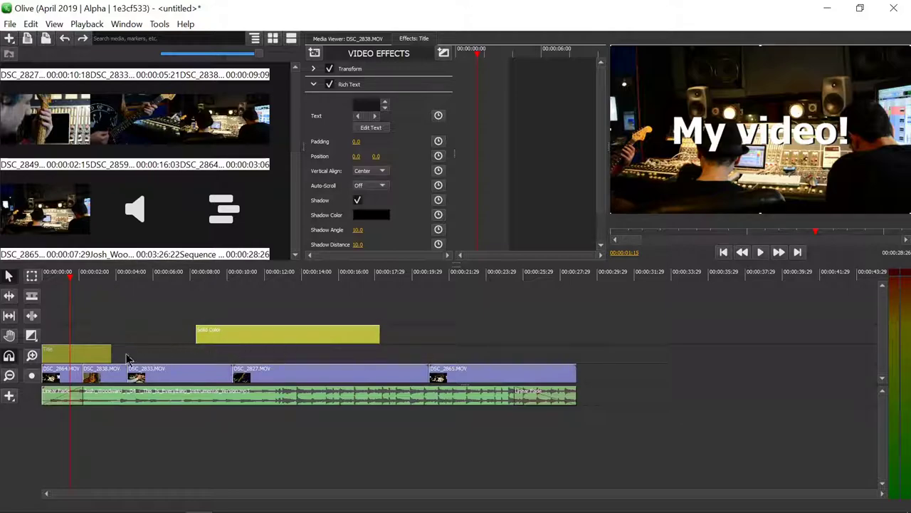
{"action": "left_click_drag", "start_coordinate": [95, 356], "coordinate": [95, 326]}
Move the red solid to the sequence start, trim it to the title's length, and preview.
{"action": "left_click_drag", "start_coordinate": [257, 334], "coordinate": [71, 343]}
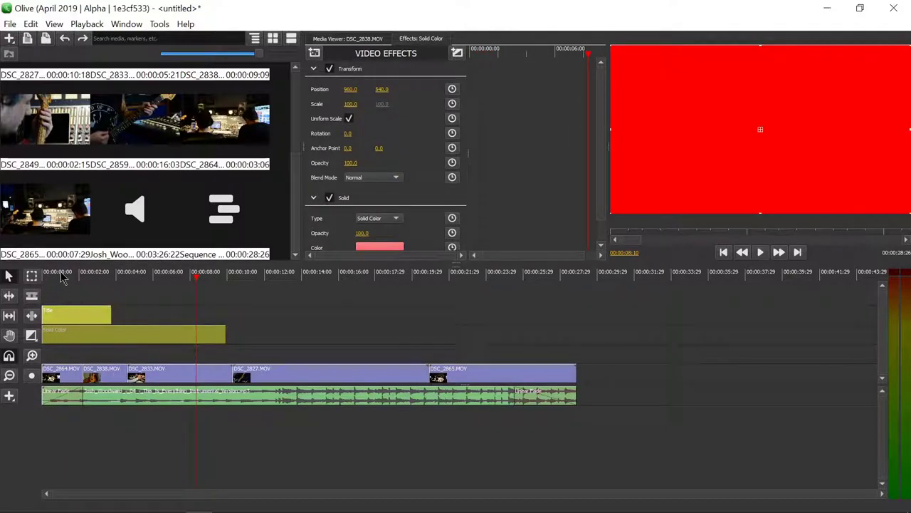
{"action": "left_click", "coordinate": [61, 274]}
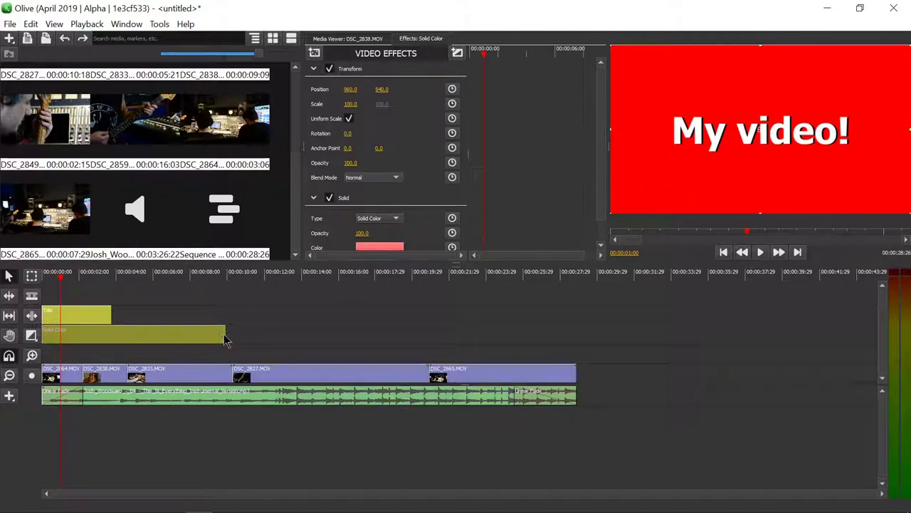
{"action": "left_click_drag", "start_coordinate": [193, 335], "coordinate": [109, 333]}
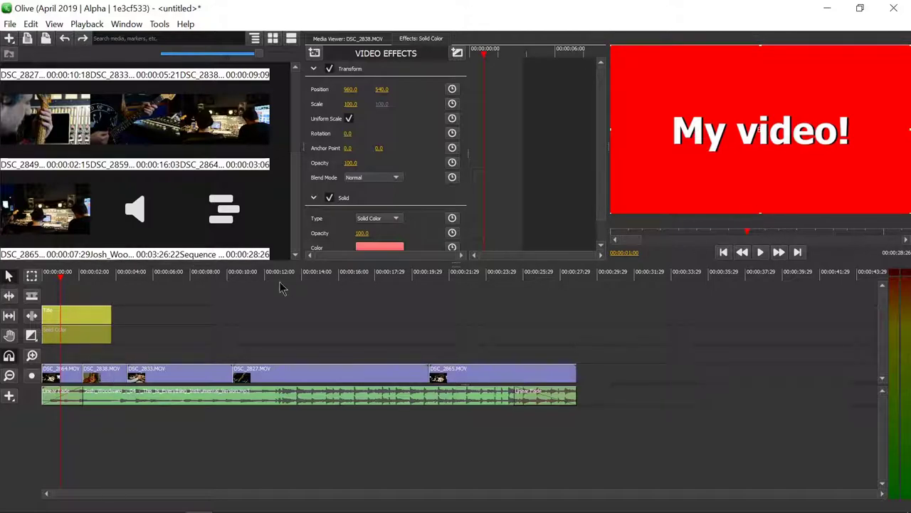
{"action": "left_click", "coordinate": [761, 252]}
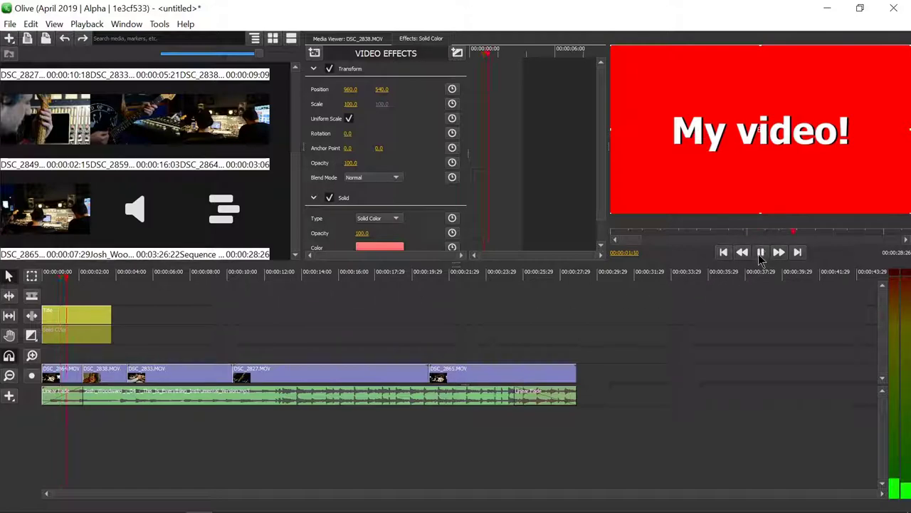
{"action": "left_click", "coordinate": [761, 253]}
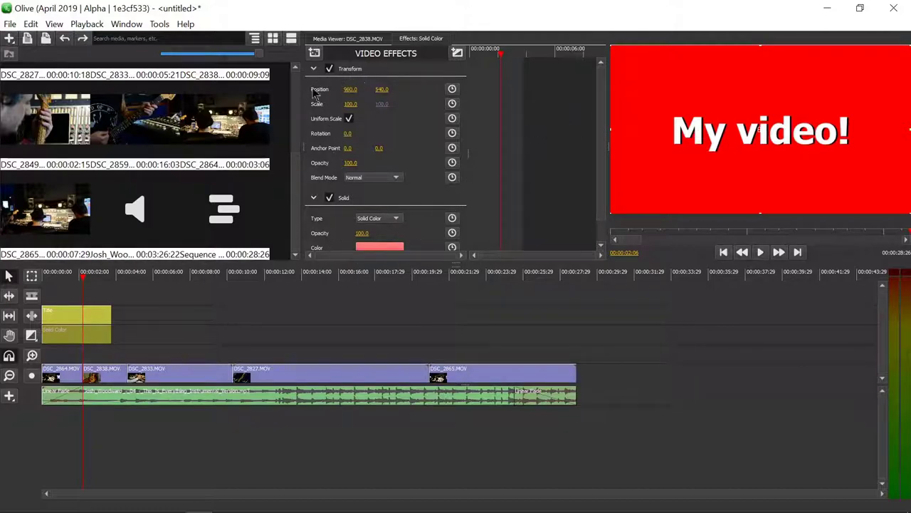
Keep the solid as a plain colour type and set its colour to black.
{"action": "left_click", "coordinate": [313, 69]}
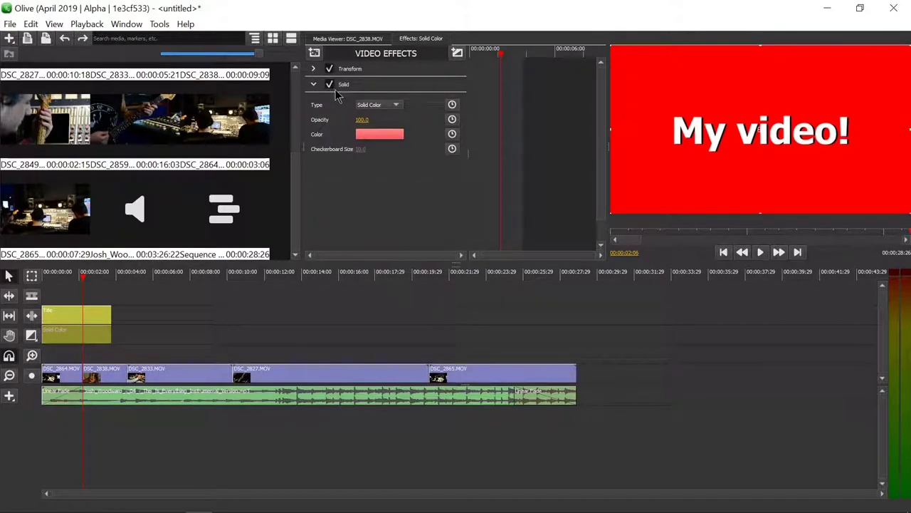
{"action": "left_click", "coordinate": [398, 105]}
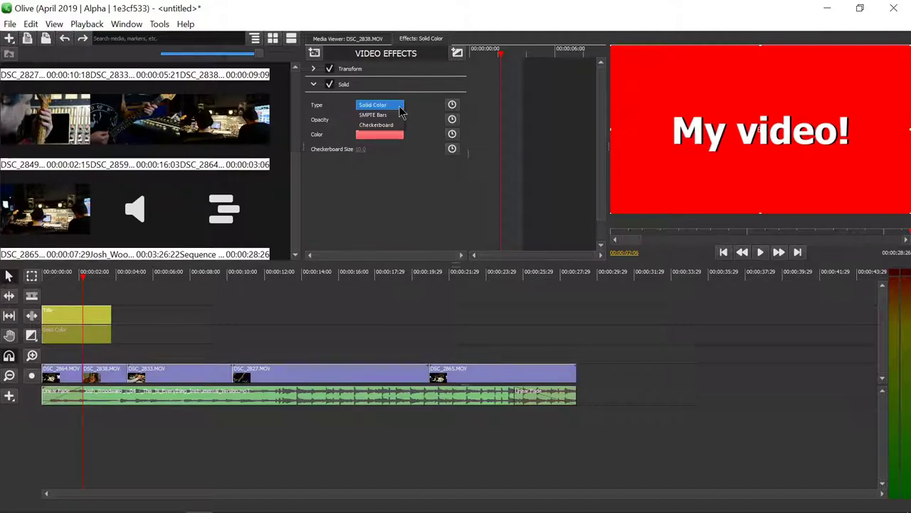
{"action": "left_click", "coordinate": [381, 115]}
{"action": "left_click", "coordinate": [383, 105]}
{"action": "left_click", "coordinate": [384, 115]}
{"action": "left_click", "coordinate": [385, 105]}
{"action": "left_click", "coordinate": [382, 87]}
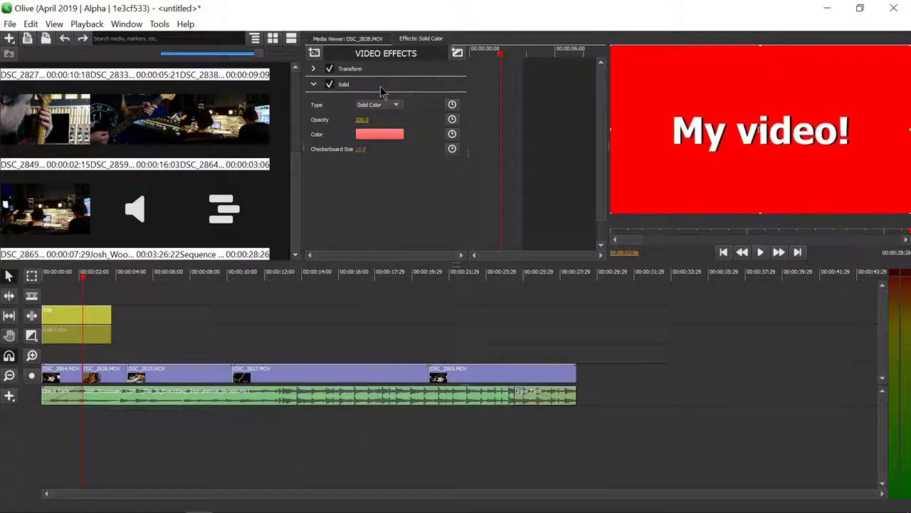
{"action": "left_click", "coordinate": [383, 135]}
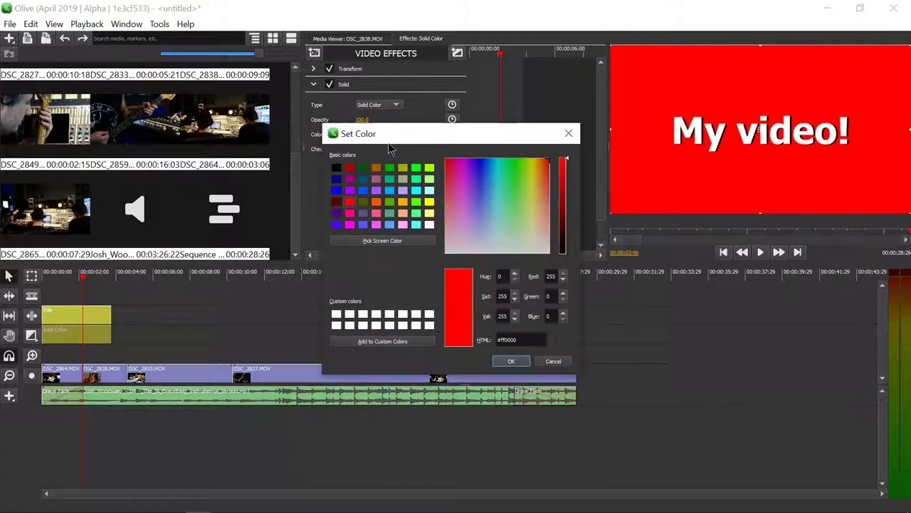
{"action": "left_click", "coordinate": [339, 168]}
{"action": "left_click", "coordinate": [509, 363]}
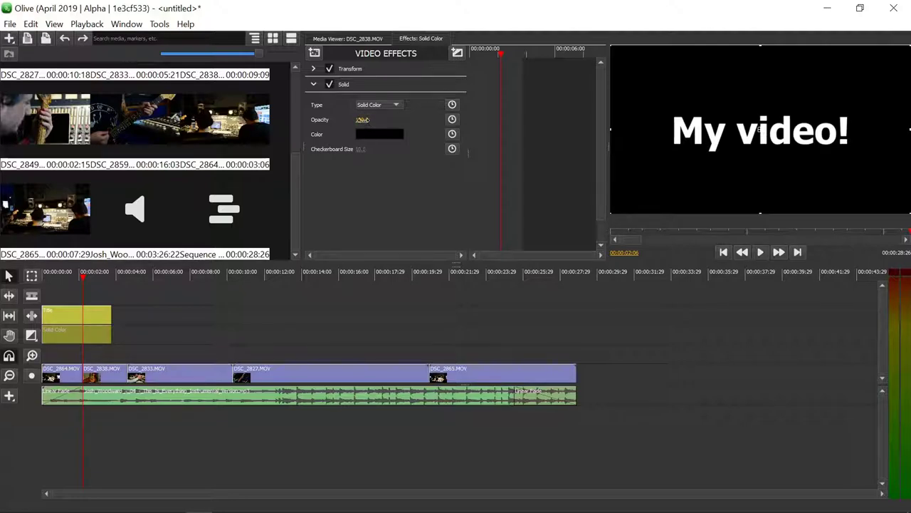
Set the solid's opacity to 50 and return the playhead to the start.
{"action": "left_click", "coordinate": [363, 119]}
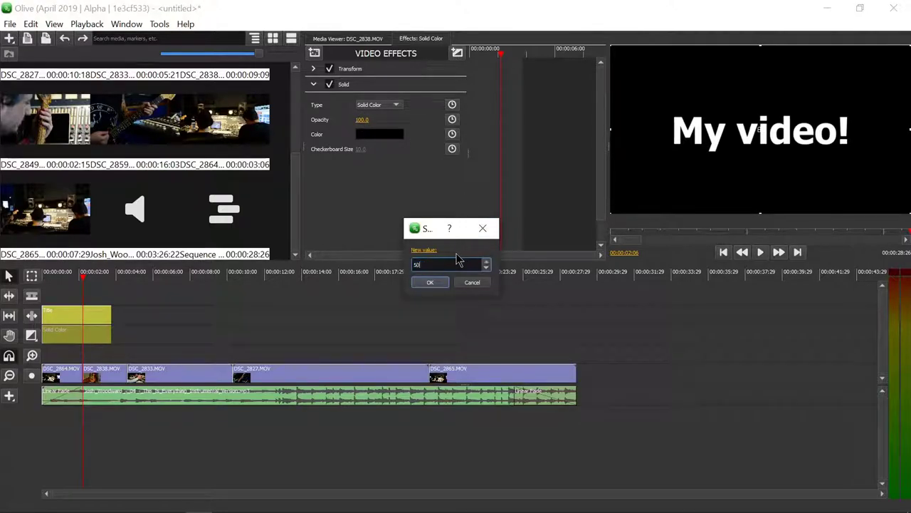
{"action": "type", "text": "50"}
{"action": "key", "text": "Return"}
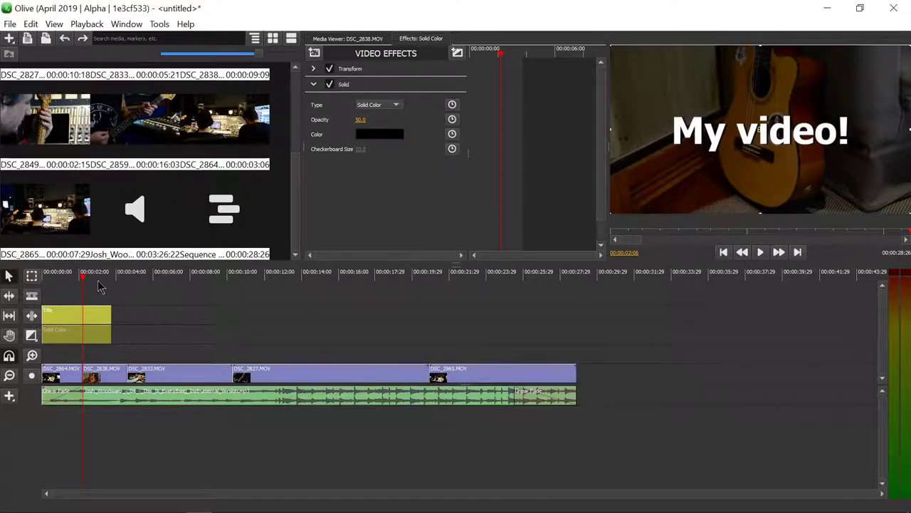
{"action": "left_click_drag", "start_coordinate": [75, 275], "coordinate": [30, 282]}
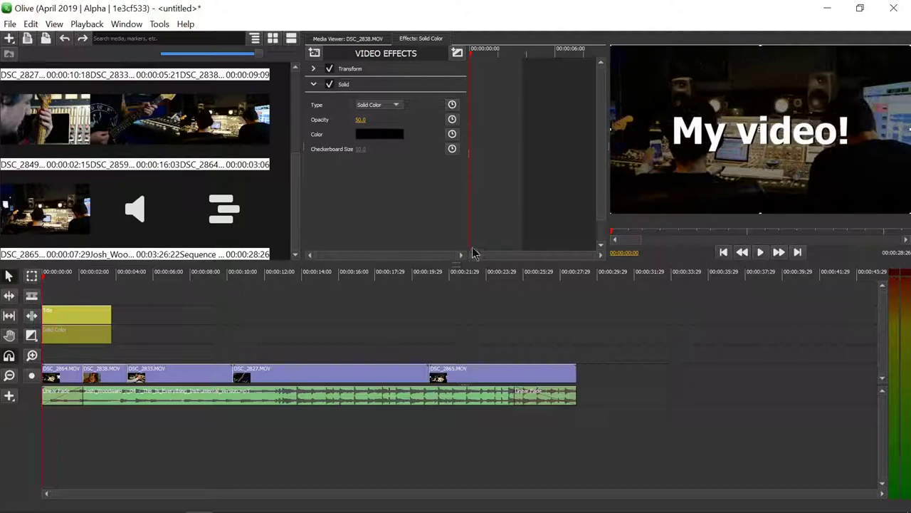
Play the sequence, then drag the Title clip's right edge to lengthen it.
{"action": "left_click", "coordinate": [761, 252]}
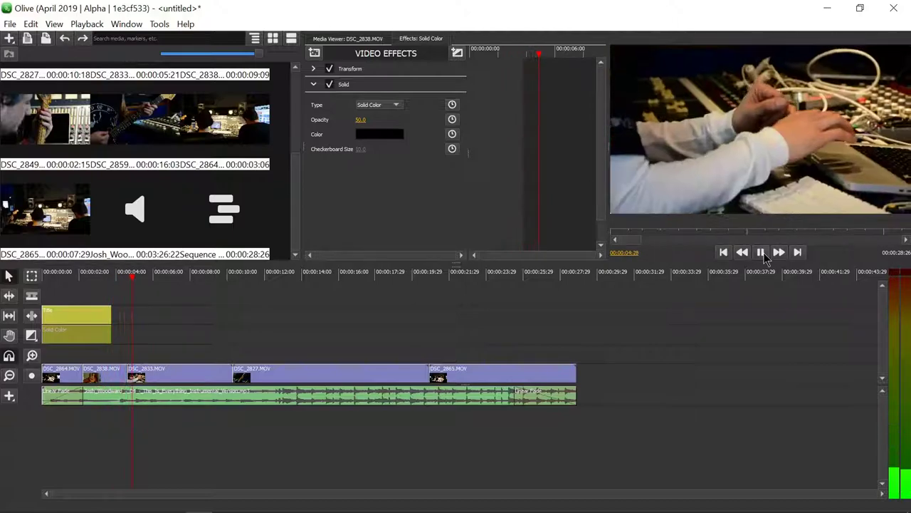
{"action": "left_click", "coordinate": [761, 252]}
{"action": "left_click", "coordinate": [109, 325]}
{"action": "left_click_drag", "start_coordinate": [118, 314], "coordinate": [126, 314]}
{"action": "left_click", "coordinate": [77, 289]}
Replay the sequence from the start and park on the title frame near the beginning.
{"action": "key", "text": "Home"}
{"action": "left_click", "coordinate": [761, 252]}
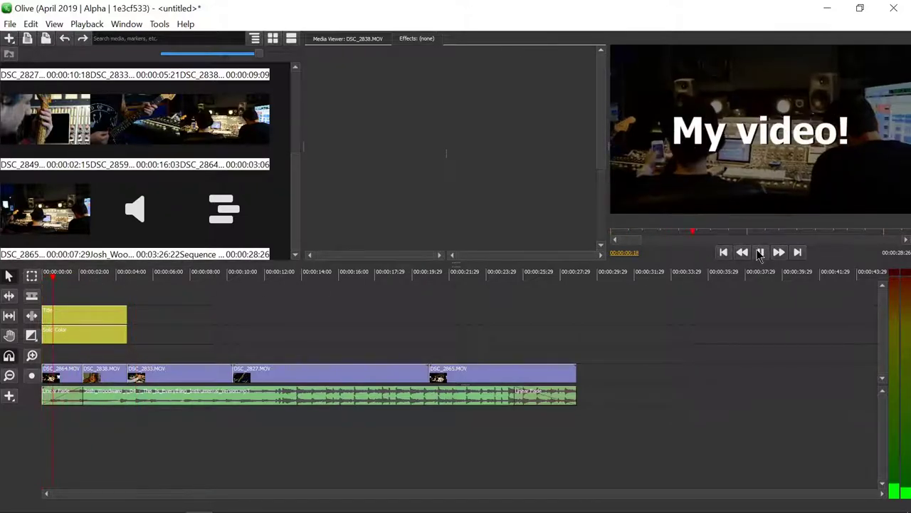
{"action": "key", "text": "space"}
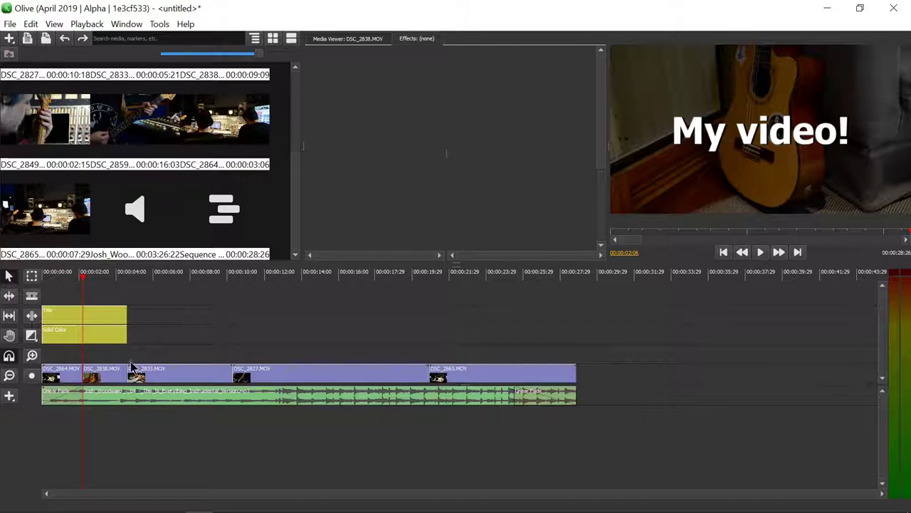
{"action": "left_click", "coordinate": [760, 253]}
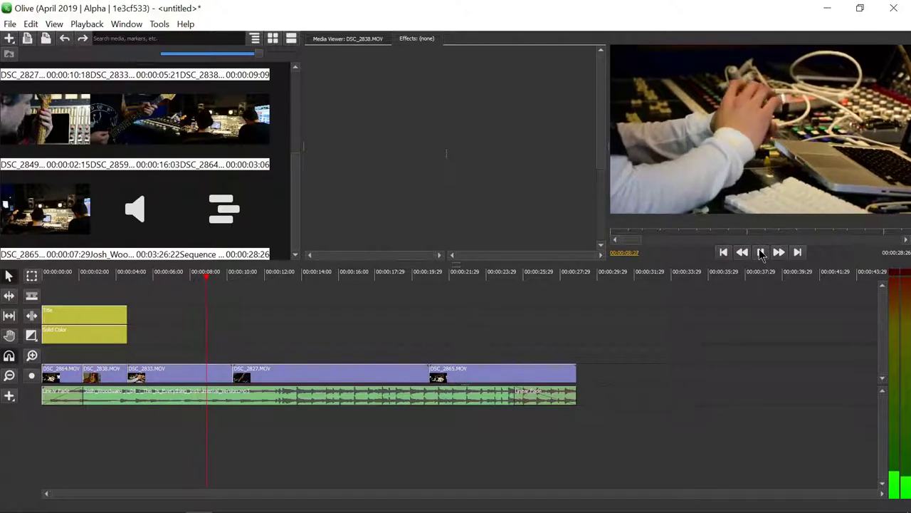
{"action": "left_click", "coordinate": [761, 253]}
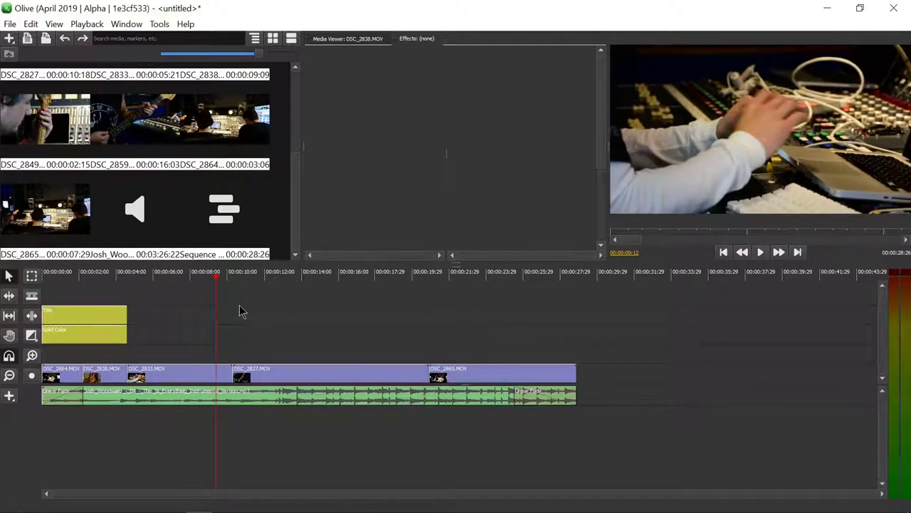
{"action": "left_click", "coordinate": [78, 276]}
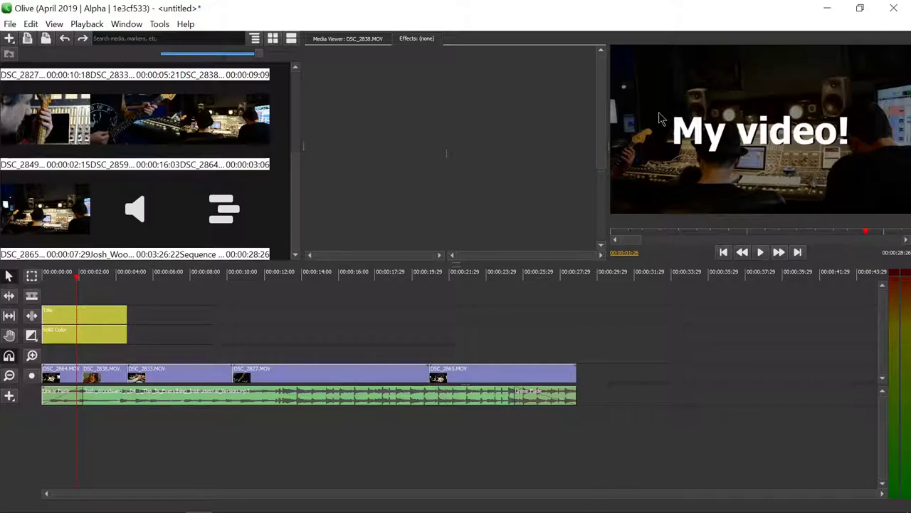
Change the Solid Color clip's colour to red.
{"action": "left_click", "coordinate": [125, 341]}
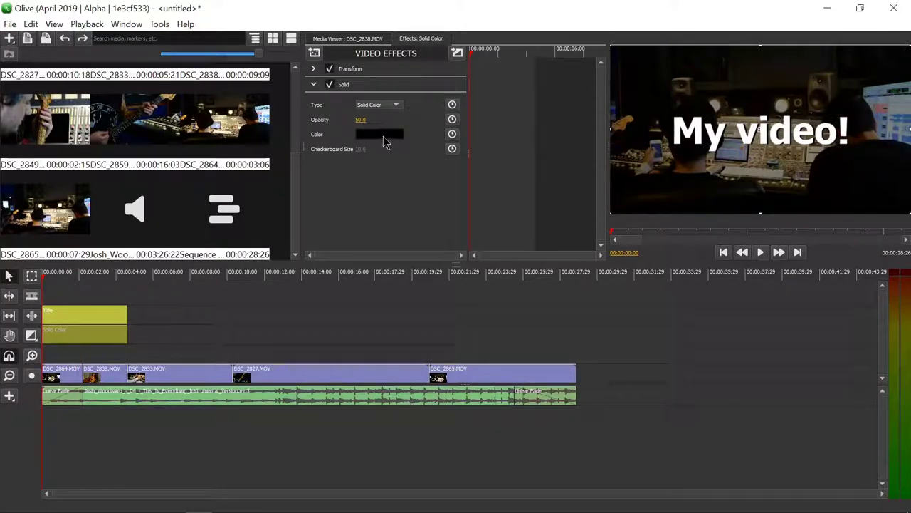
{"action": "left_click", "coordinate": [383, 136]}
{"action": "left_click", "coordinate": [349, 202]}
{"action": "left_click", "coordinate": [509, 361]}
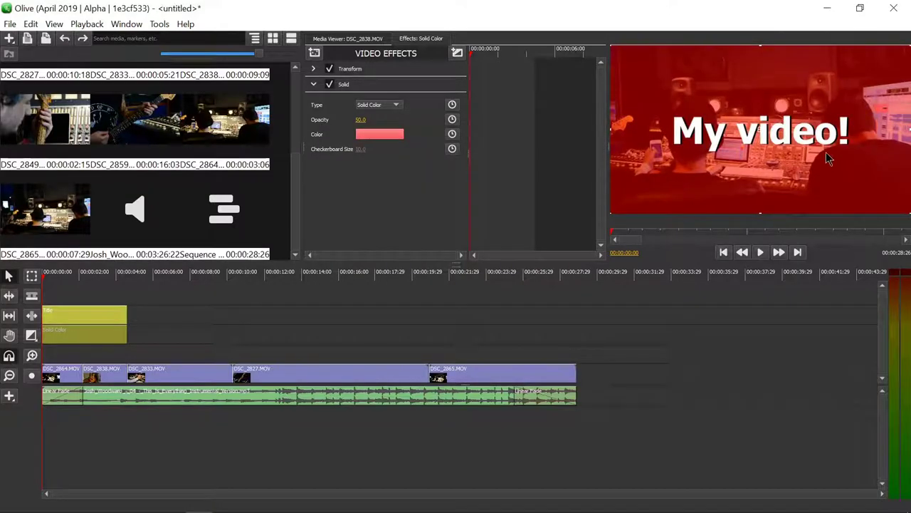
Set the solid's opacity to 100 and collapse the Solid settings.
{"action": "left_click", "coordinate": [361, 120]}
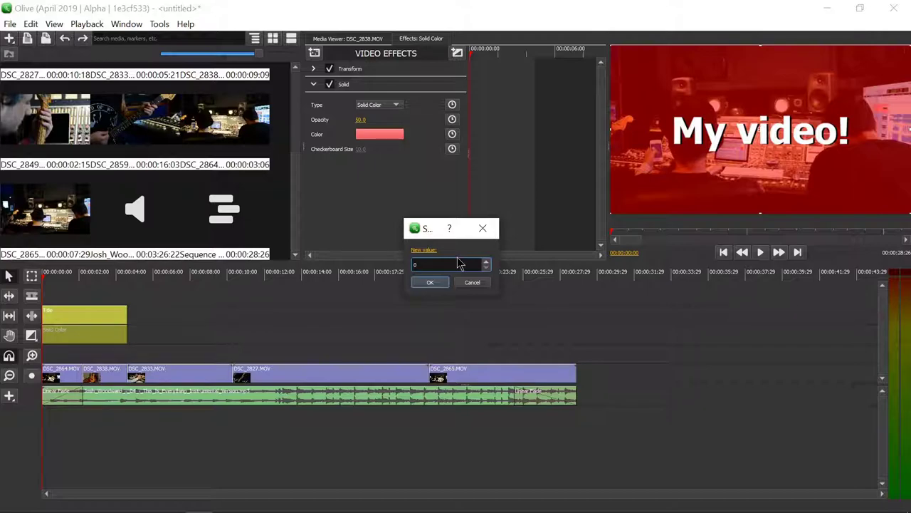
{"action": "type", "text": "0"}
{"action": "key", "text": "Return"}
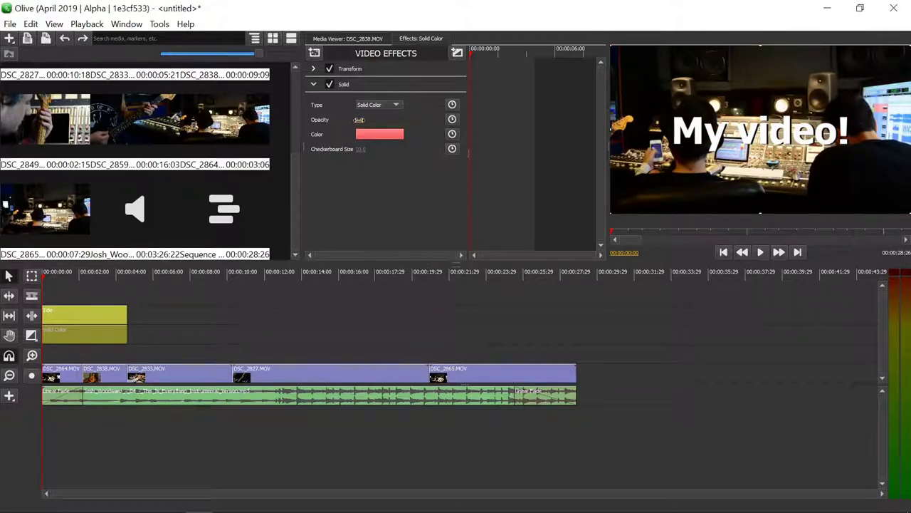
{"action": "left_click_drag", "start_coordinate": [361, 119], "coordinate": [442, 120]}
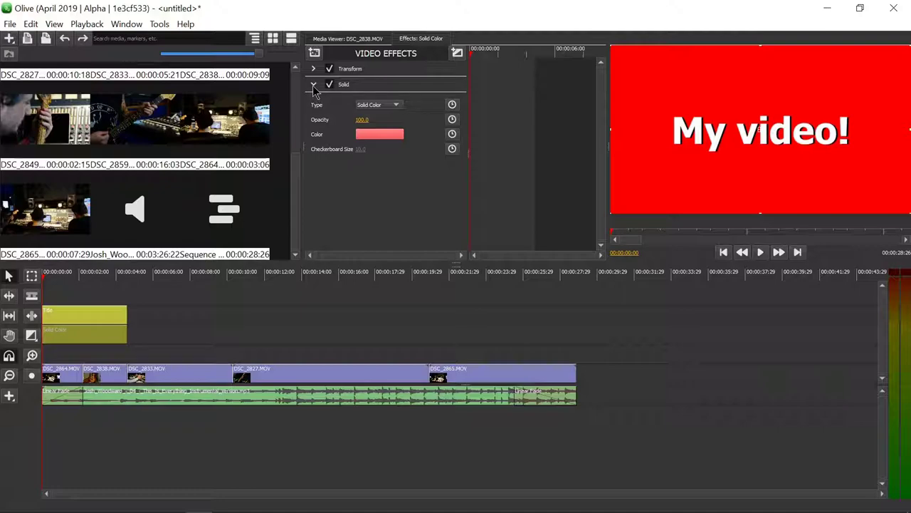
{"action": "left_click", "coordinate": [313, 85]}
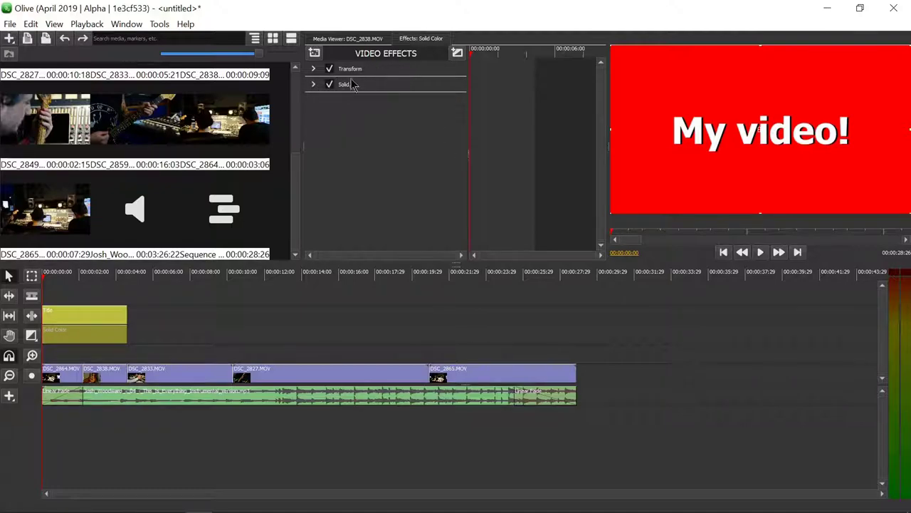
Lower the red solid in its Transform settings to position 960 × 1348.
{"action": "left_click", "coordinate": [313, 69]}
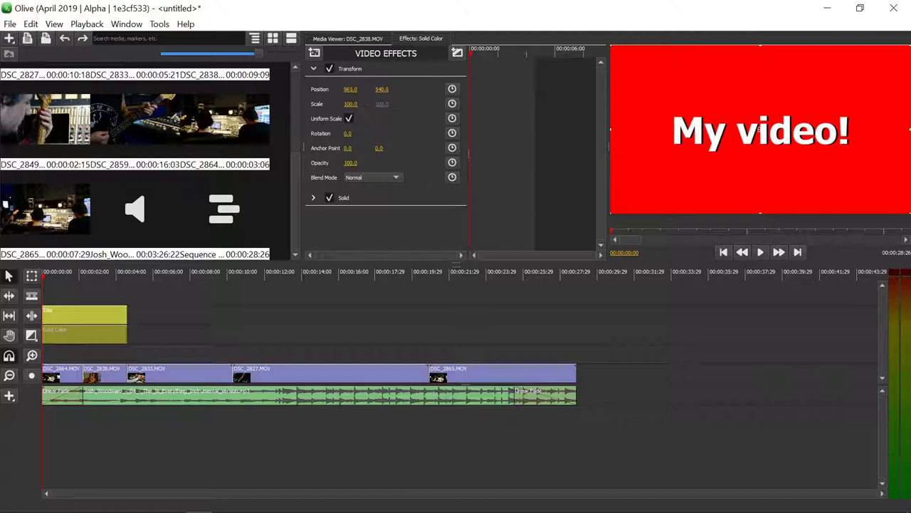
{"action": "mouse_move", "coordinate": [346, 92]}
{"action": "left_mouse_down"}
{"action": "mouse_move", "coordinate": [487, 92]}
{"action": "mouse_move", "coordinate": [295, 93]}
{"action": "mouse_move", "coordinate": [420, 90]}
{"action": "mouse_move", "coordinate": [356, 90]}
{"action": "left_mouse_up"}
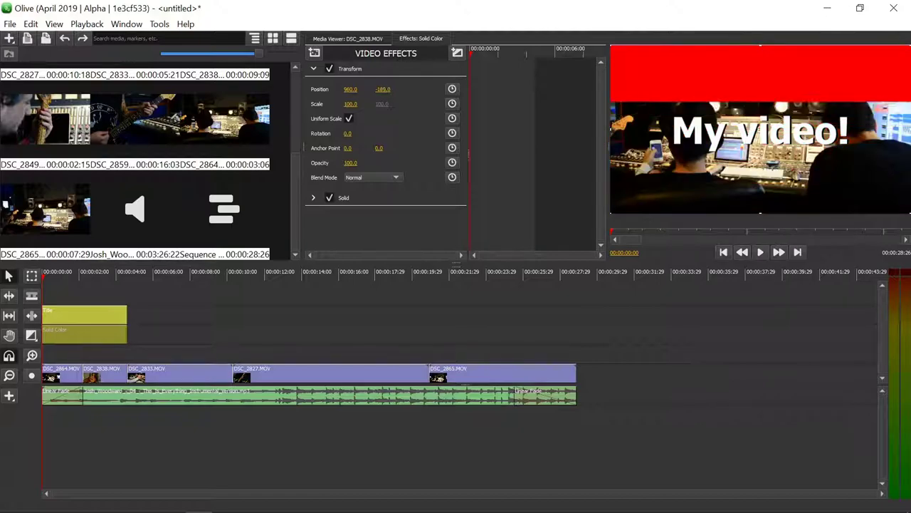
{"action": "left_click_drag", "start_coordinate": [382, 89], "coordinate": [594, 89]}
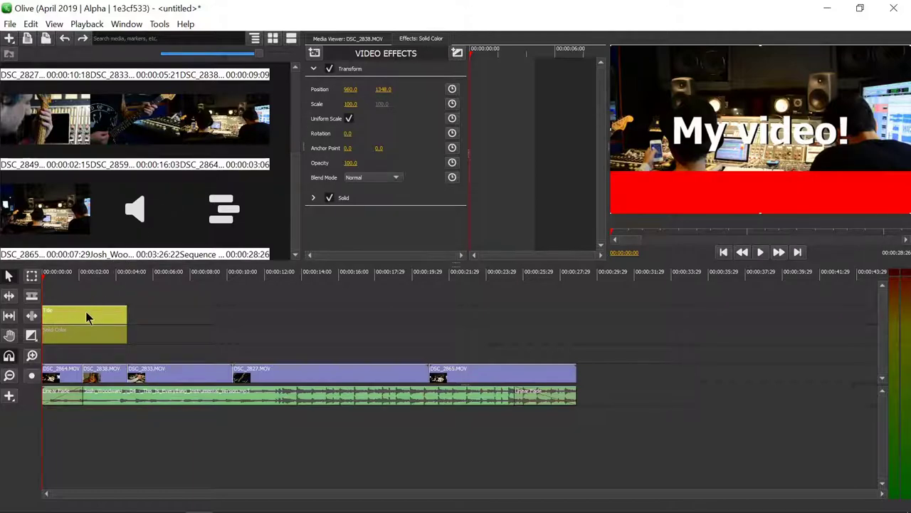
Drag the title's Position Y down so it sits at 960 × 927 on the red banner.
{"action": "left_click", "coordinate": [85, 317]}
{"action": "left_click", "coordinate": [314, 85]}
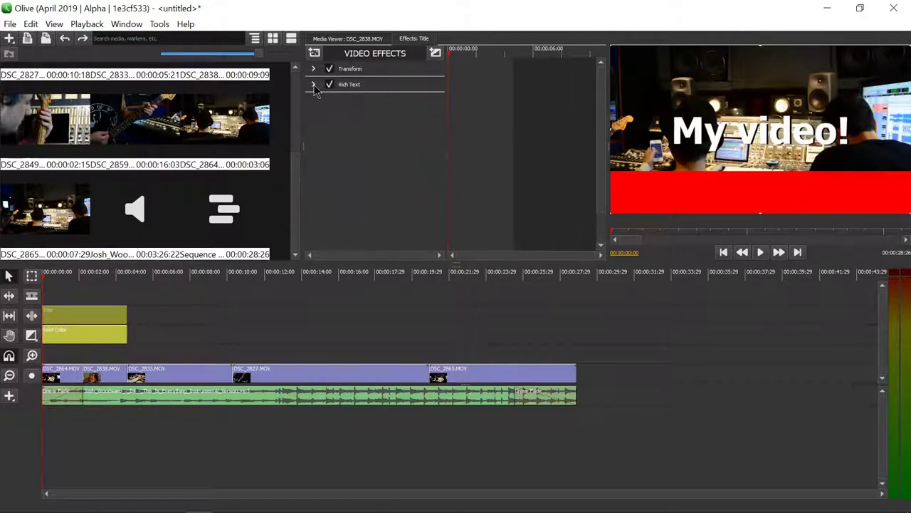
{"action": "left_click", "coordinate": [313, 69]}
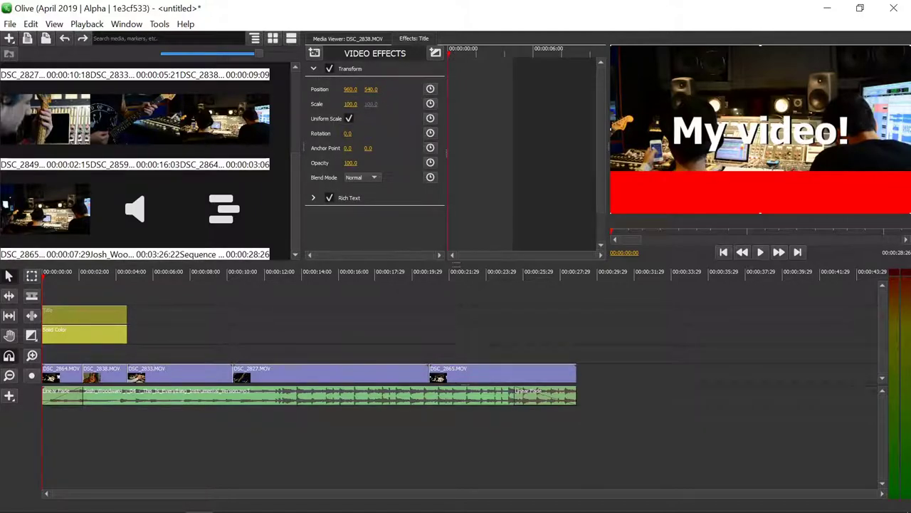
{"action": "left_click", "coordinate": [373, 91]}
{"action": "left_click", "coordinate": [472, 281]}
{"action": "left_click_drag", "start_coordinate": [371, 90], "coordinate": [647, 90]}
Play the opening, then scrub forward to the bass guitarist shot.
{"action": "left_click", "coordinate": [191, 311]}
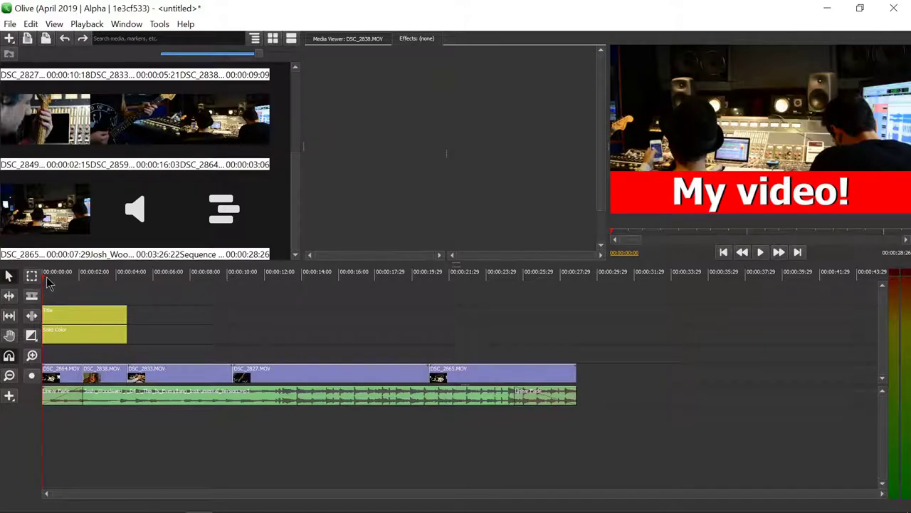
{"action": "key", "text": "space"}
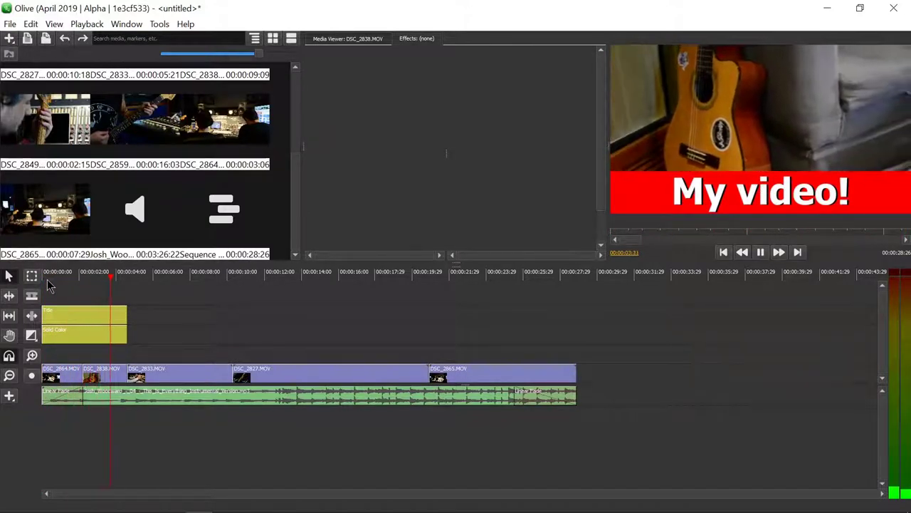
{"action": "key", "text": "space"}
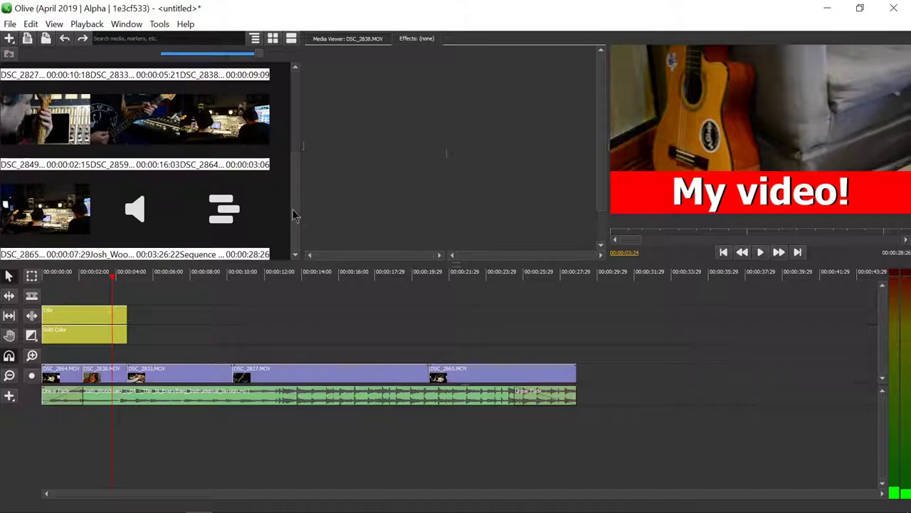
{"action": "left_click", "coordinate": [163, 278]}
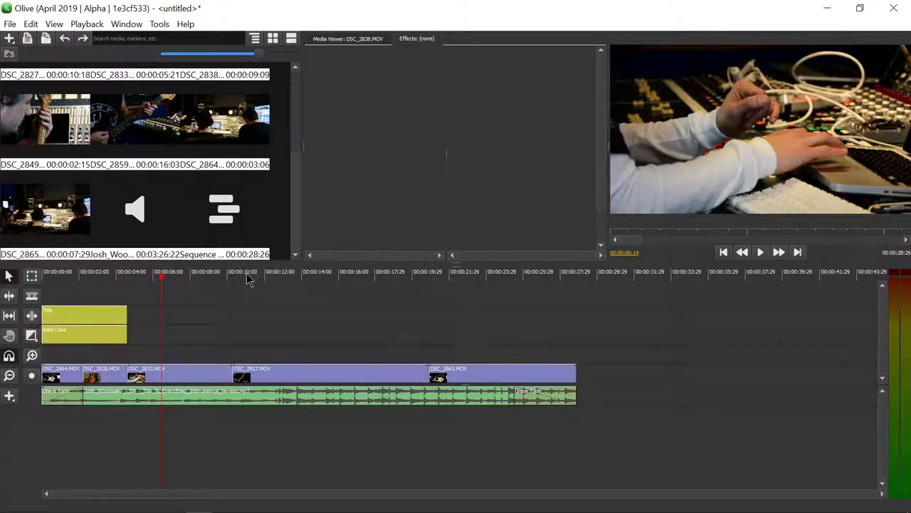
{"action": "left_click_drag", "start_coordinate": [248, 279], "coordinate": [343, 291]}
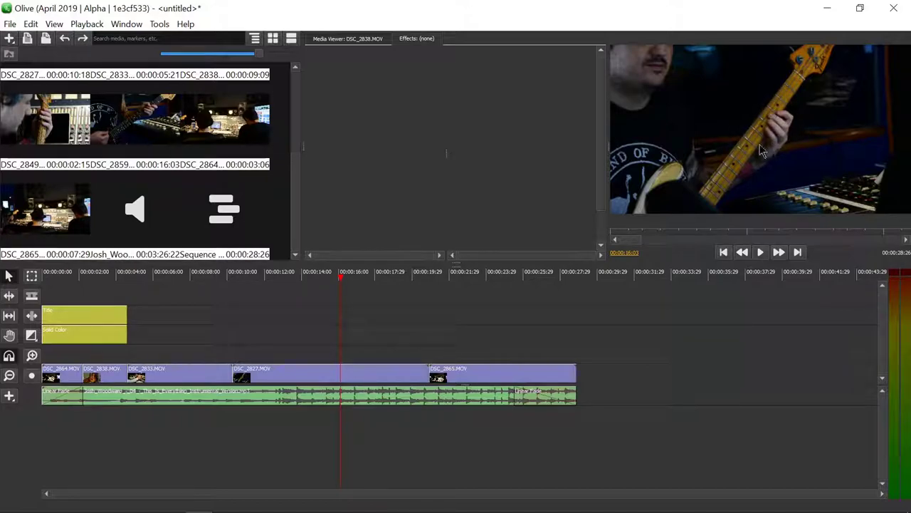
Preview briefly and park the playhead at about 12 seconds inside the bass clip.
{"action": "left_click", "coordinate": [759, 252]}
{"action": "key", "text": "space"}
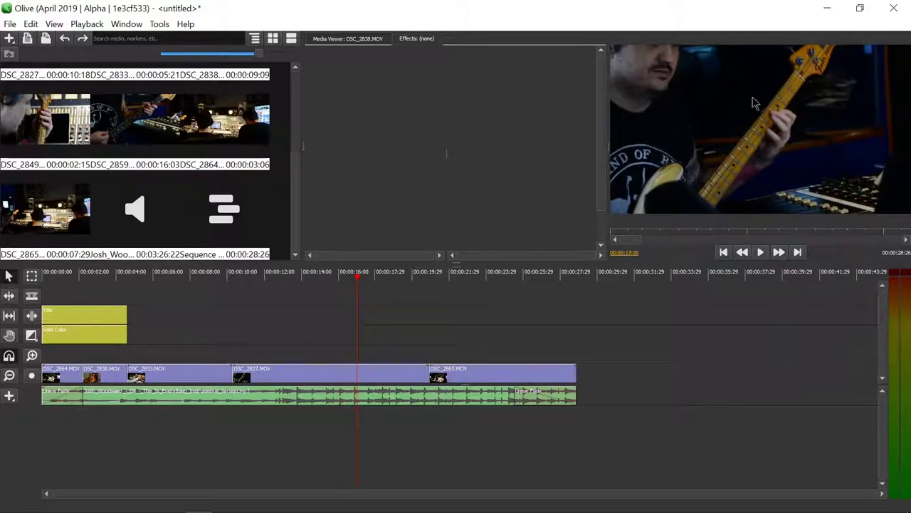
{"action": "left_click", "coordinate": [761, 252]}
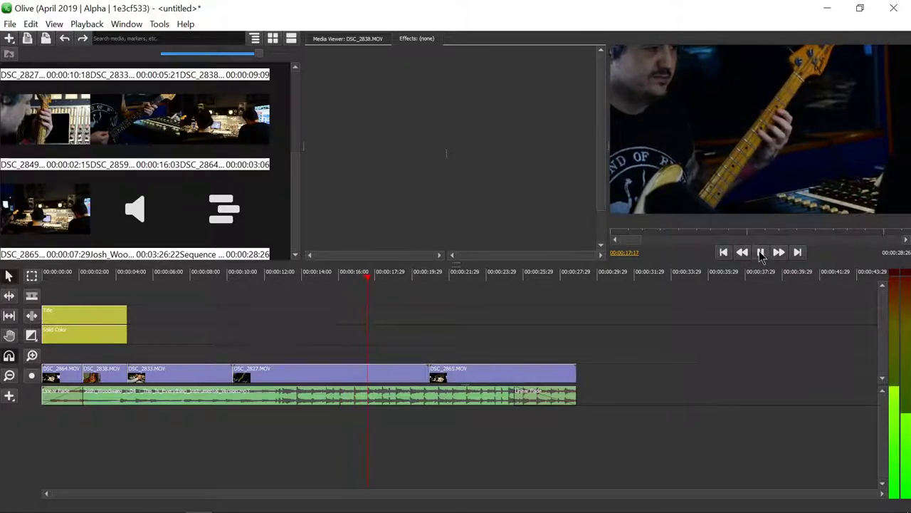
{"action": "key", "text": "space"}
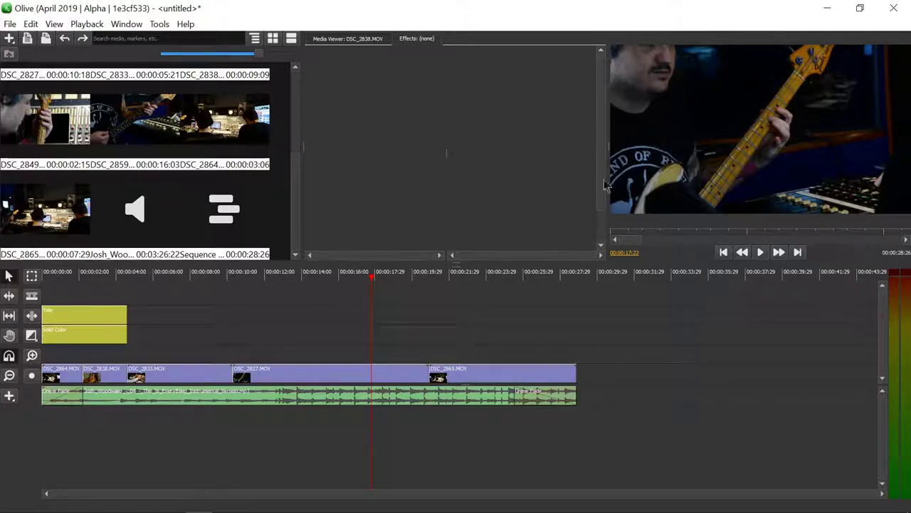
{"action": "left_click_drag", "start_coordinate": [252, 277], "coordinate": [321, 282]}
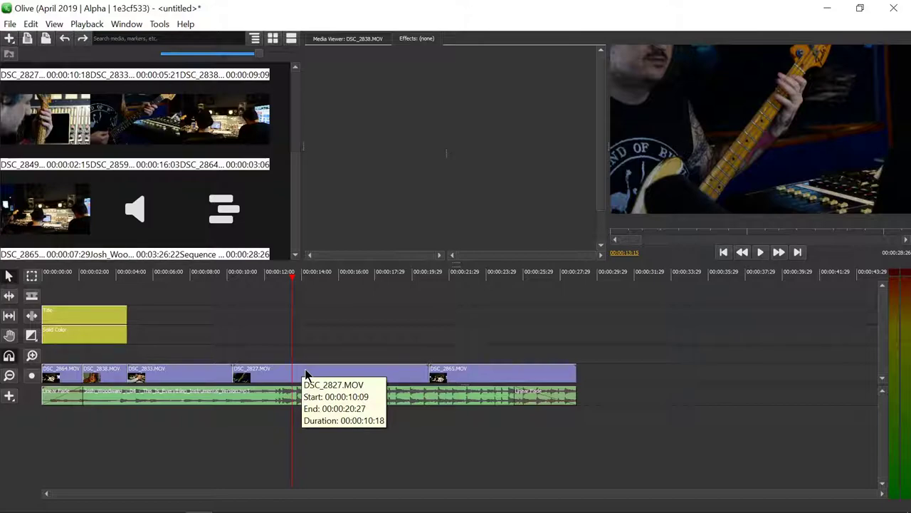
Select DSC_2827.MOV and try different Scale and Position values on it.
{"action": "left_click", "coordinate": [305, 373]}
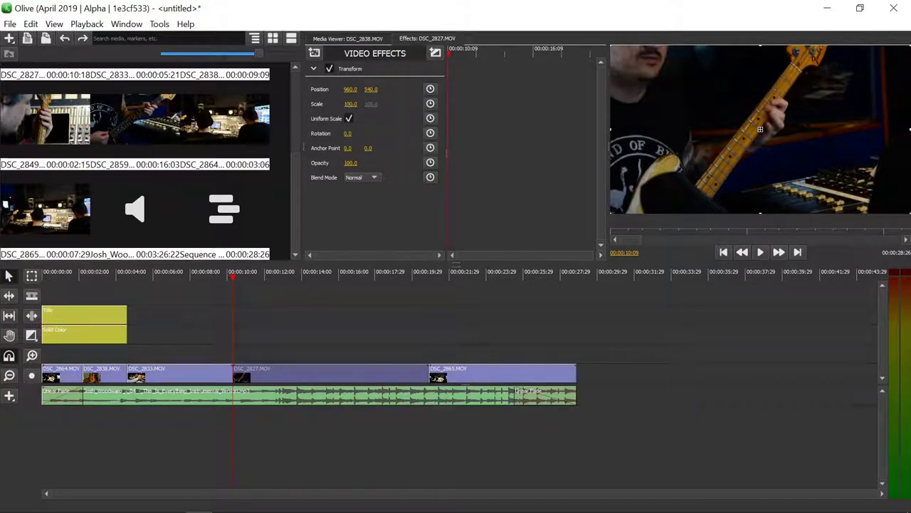
{"action": "left_click_drag", "start_coordinate": [350, 104], "coordinate": [386, 104]}
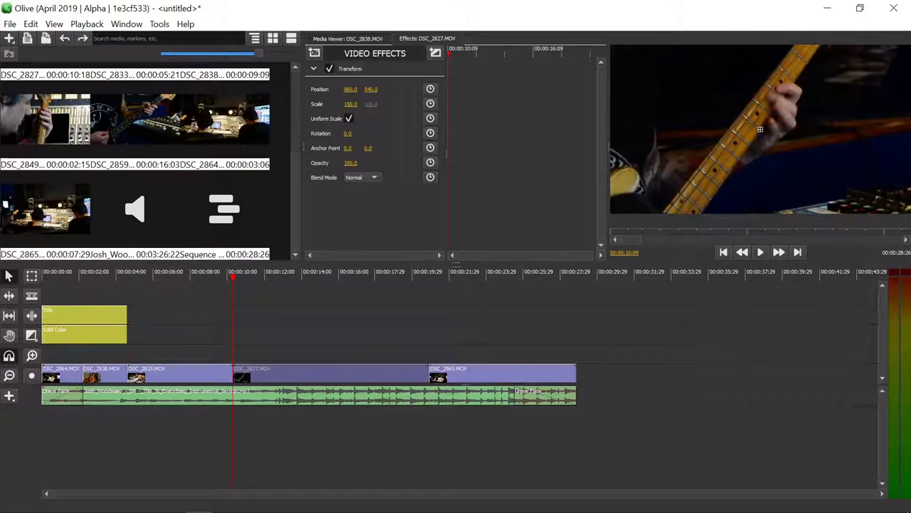
{"action": "left_click_drag", "start_coordinate": [350, 89], "coordinate": [673, 89]}
{"action": "left_click_drag", "start_coordinate": [371, 89], "coordinate": [500, 89]}
{"action": "left_click_drag", "start_coordinate": [350, 104], "coordinate": [326, 104]}
{"action": "left_click_drag", "start_coordinate": [741, 124], "coordinate": [692, 108]}
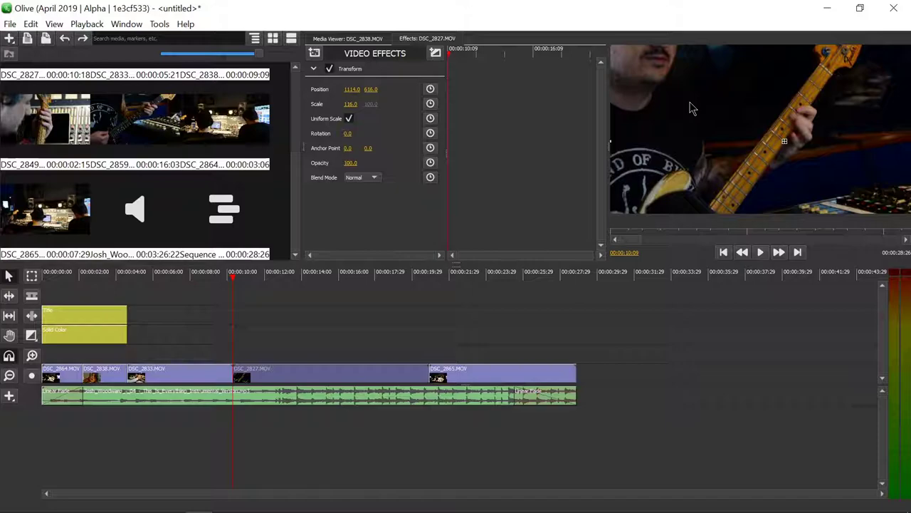
Reset the clip's transform to Position 960 × 540 and Scale 100.
{"action": "key", "text": "ctrl+z"}
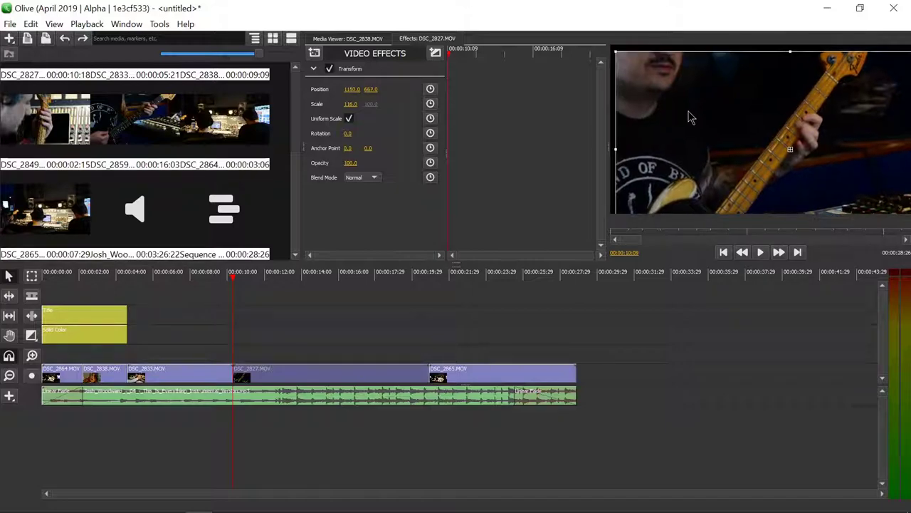
{"action": "left_click", "coordinate": [350, 104], "text": "alt"}
{"action": "left_click", "coordinate": [350, 90], "text": "alt"}
{"action": "left_click", "coordinate": [372, 90], "text": "alt"}
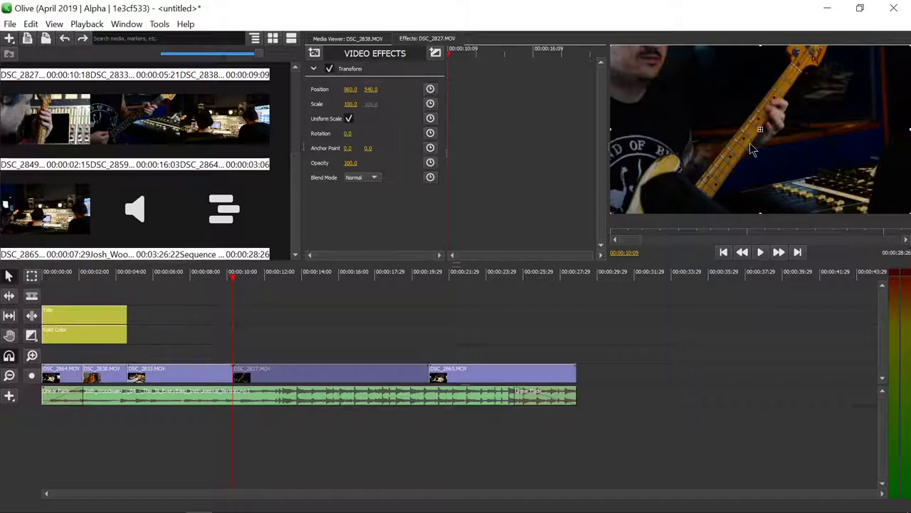
{"action": "left_click_drag", "start_coordinate": [759, 129], "coordinate": [780, 120]}
{"action": "mouse_move", "coordinate": [352, 104]}
{"action": "left_mouse_down"}
{"action": "mouse_move", "coordinate": [378, 104]}
{"action": "mouse_move", "coordinate": [314, 104]}
{"action": "mouse_move", "coordinate": [370, 104]}
{"action": "mouse_move", "coordinate": [333, 104]}
{"action": "left_mouse_up"}
{"action": "key", "text": "ctrl+z"}
{"action": "left_click_drag", "start_coordinate": [761, 130], "coordinate": [612, 51]}
{"action": "left_click_drag", "start_coordinate": [350, 104], "coordinate": [351, 104]}
{"action": "left_click_drag", "start_coordinate": [792, 92], "coordinate": [680, 137]}
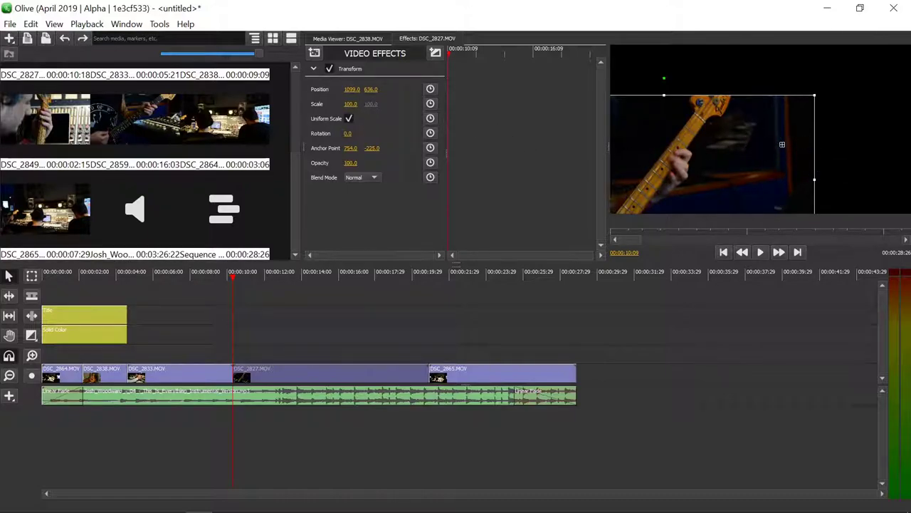
{"action": "left_click_drag", "start_coordinate": [350, 103], "coordinate": [418, 103]}
{"action": "key", "text": "ctrl+z"}
{"action": "key", "text": "ctrl+z"}
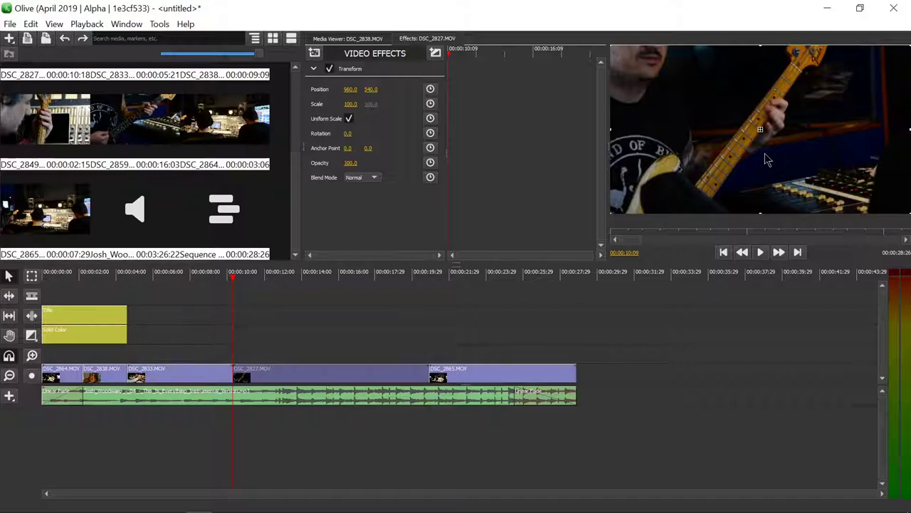
Anchor the DSC_2827 bass clip at its top-left corner, scale it to 138, and play it back.
{"action": "left_click_drag", "start_coordinate": [761, 133], "coordinate": [609, 47]}
{"action": "left_click_drag", "start_coordinate": [351, 104], "coordinate": [377, 104]}
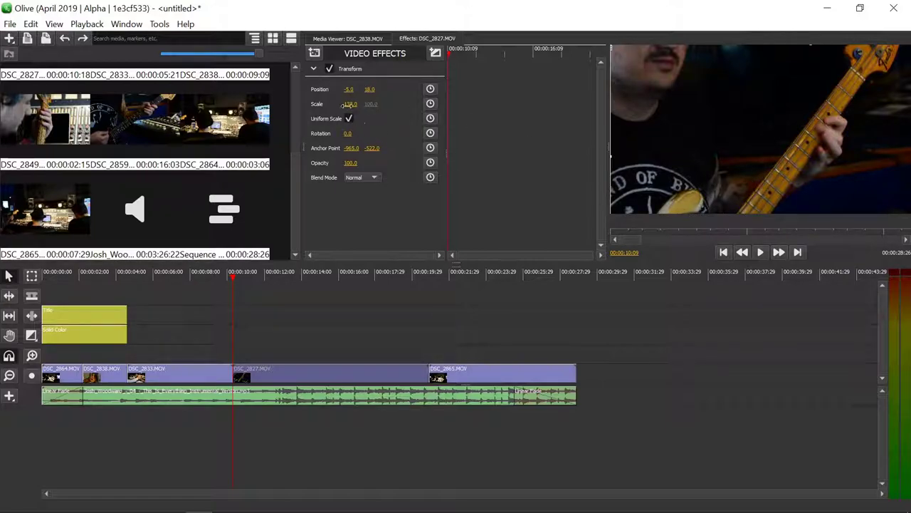
{"action": "left_click_drag", "start_coordinate": [346, 104], "coordinate": [350, 104]}
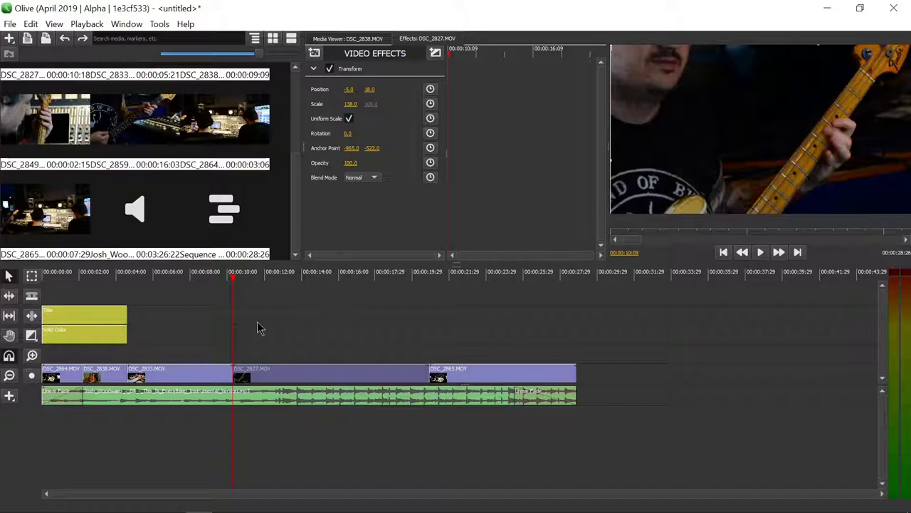
{"action": "key", "text": "space"}
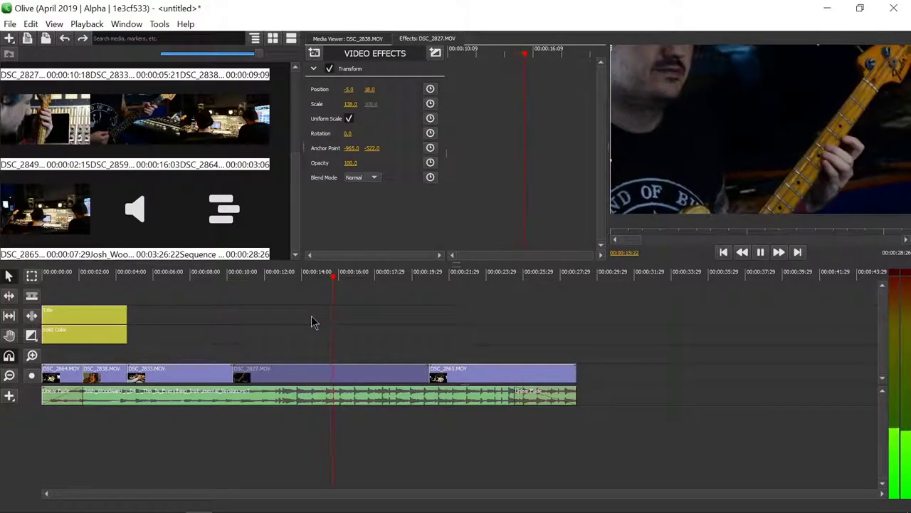
{"action": "key", "text": "space"}
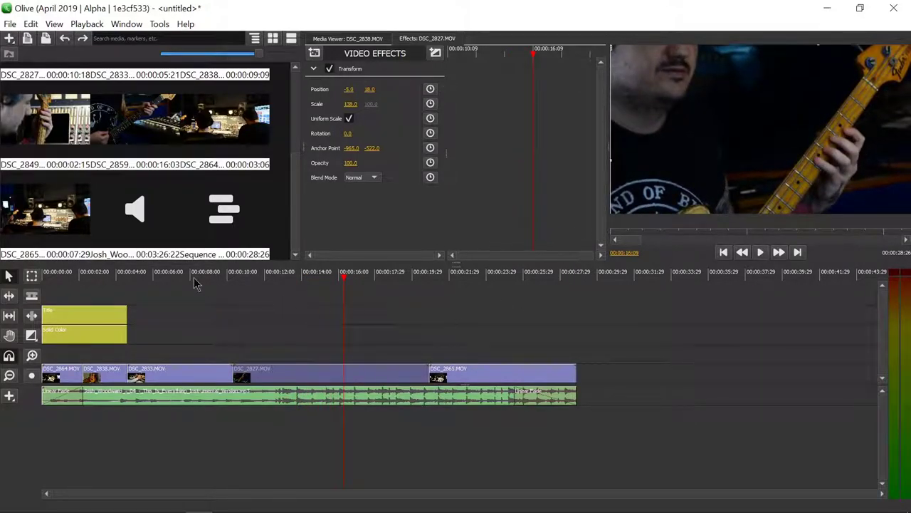
Review the sequence, then shift the Title and Solid Color clips down onto the track above the studio footage.
{"action": "left_click", "coordinate": [103, 279]}
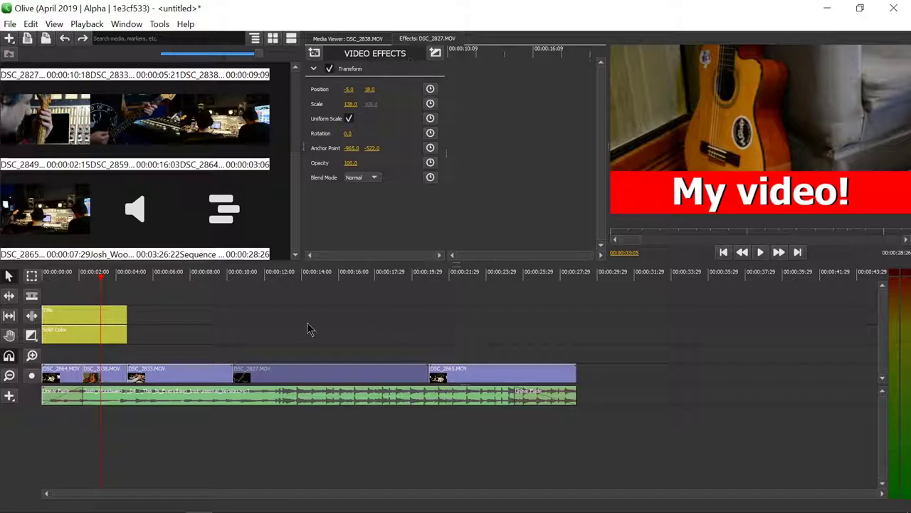
{"action": "left_click", "coordinate": [333, 284]}
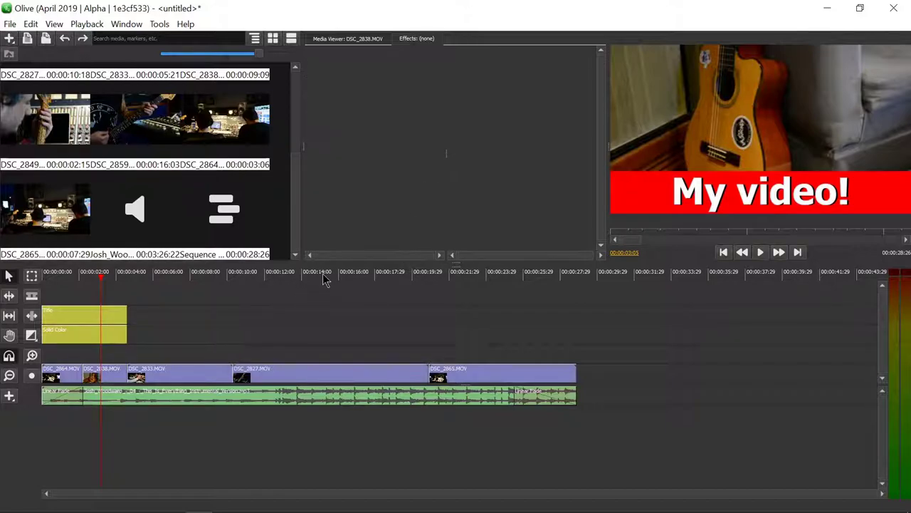
{"action": "left_click", "coordinate": [324, 278]}
{"action": "left_click_drag", "start_coordinate": [324, 278], "coordinate": [381, 279]}
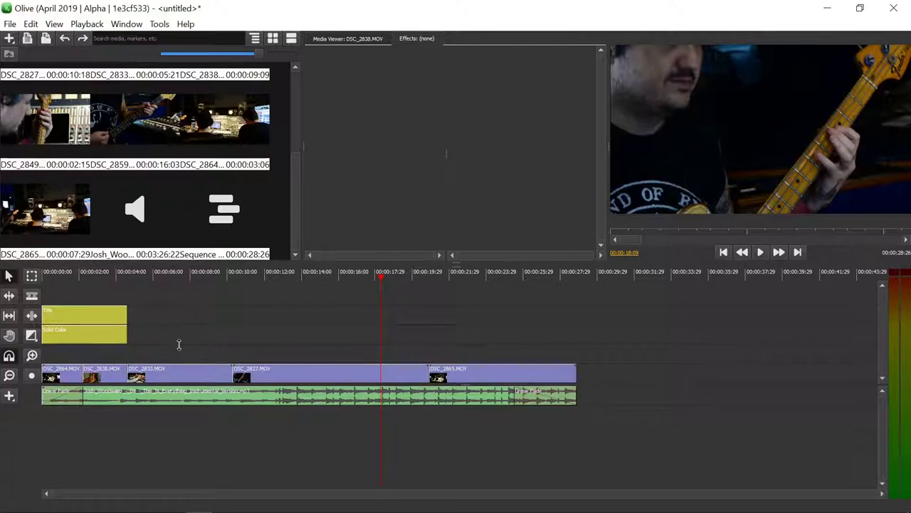
{"action": "left_click_drag", "start_coordinate": [196, 352], "coordinate": [118, 342]}
{"action": "left_click", "coordinate": [242, 313]}
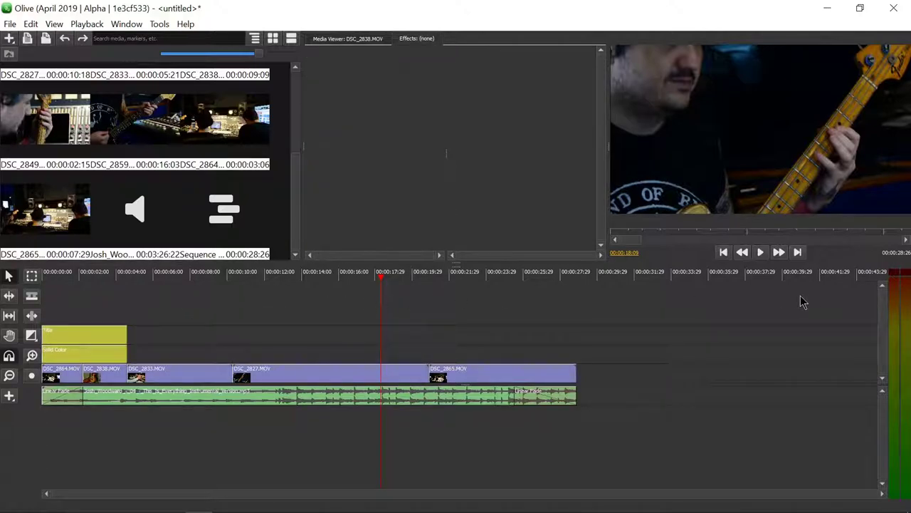